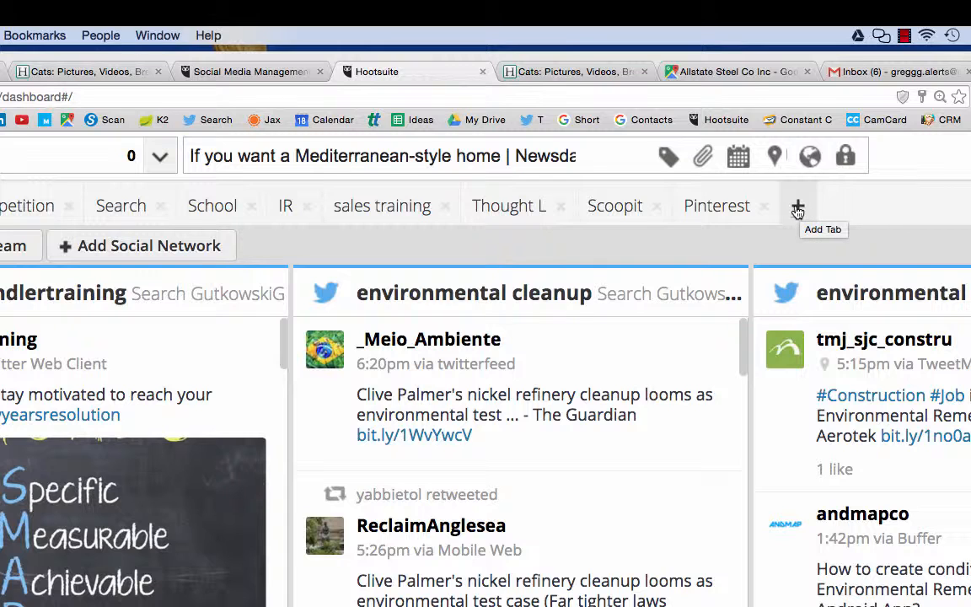
# Add a new dashboard tab named "Examples" and keep it as the active tab.
pyautogui.click(797, 211)
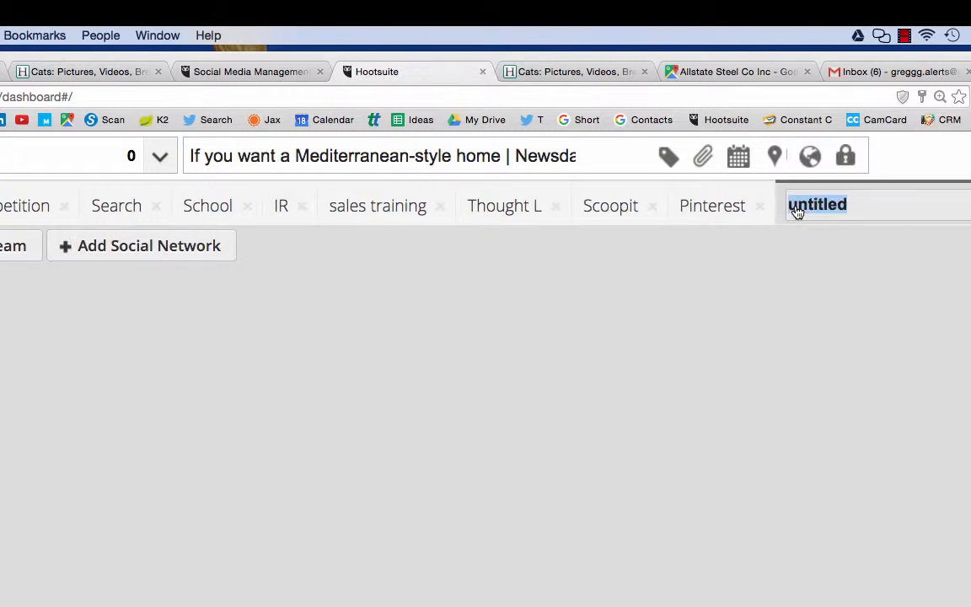
pyautogui.moveTo(852, 205); pyautogui.dragTo(788, 207)
pyautogui.write('Exampl')
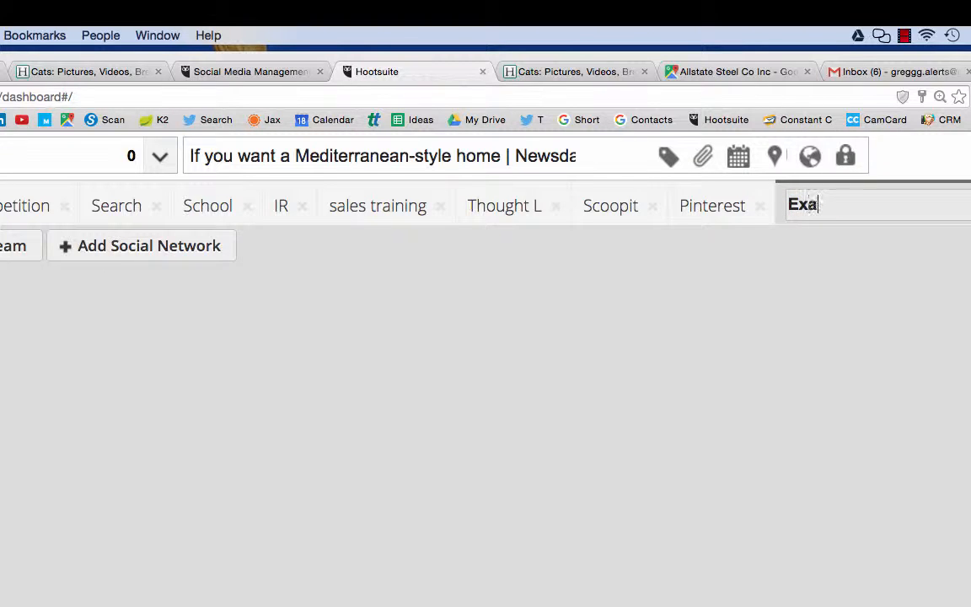
pyautogui.write('es')
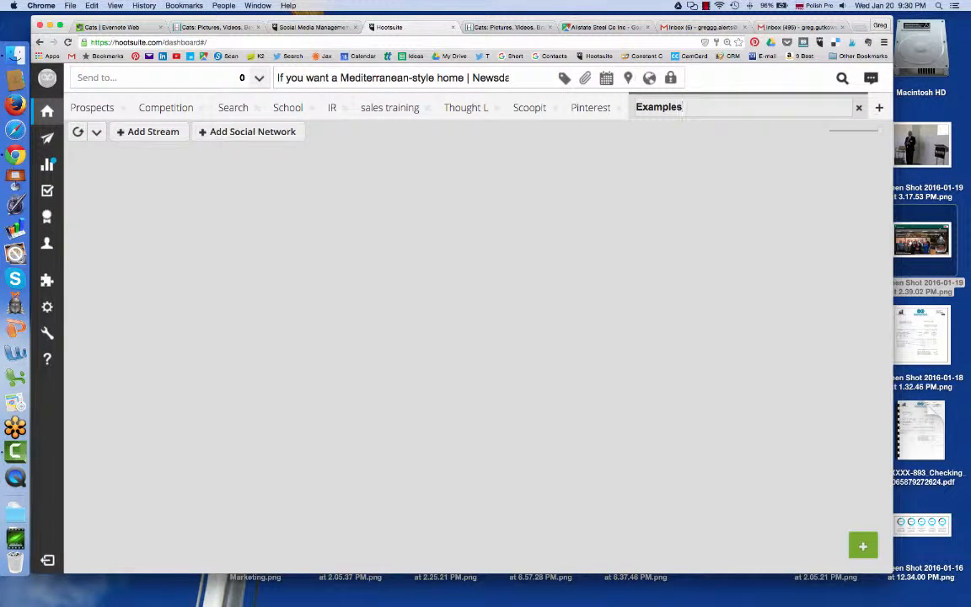
pyautogui.press('Return')
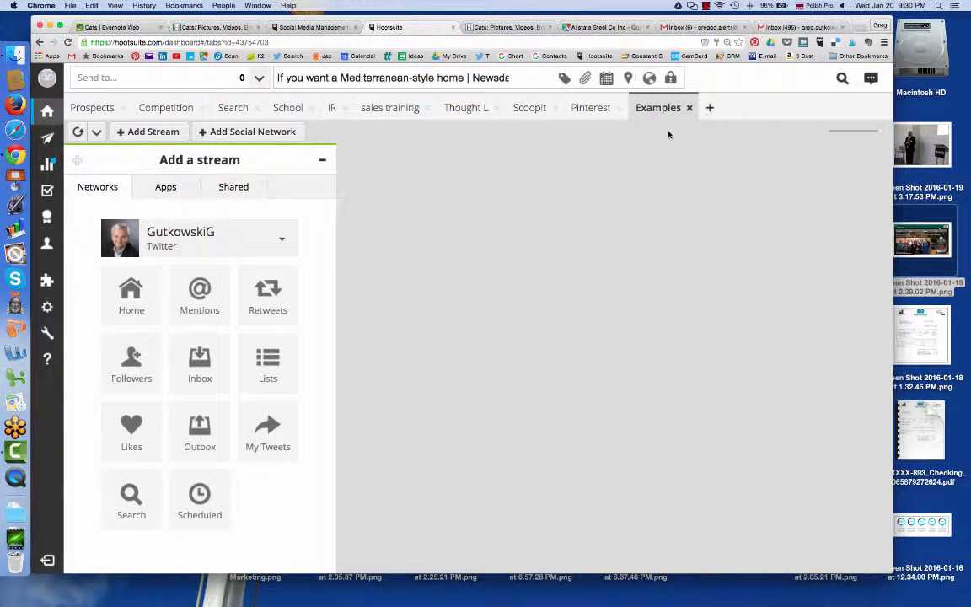
pyautogui.click(589, 108)
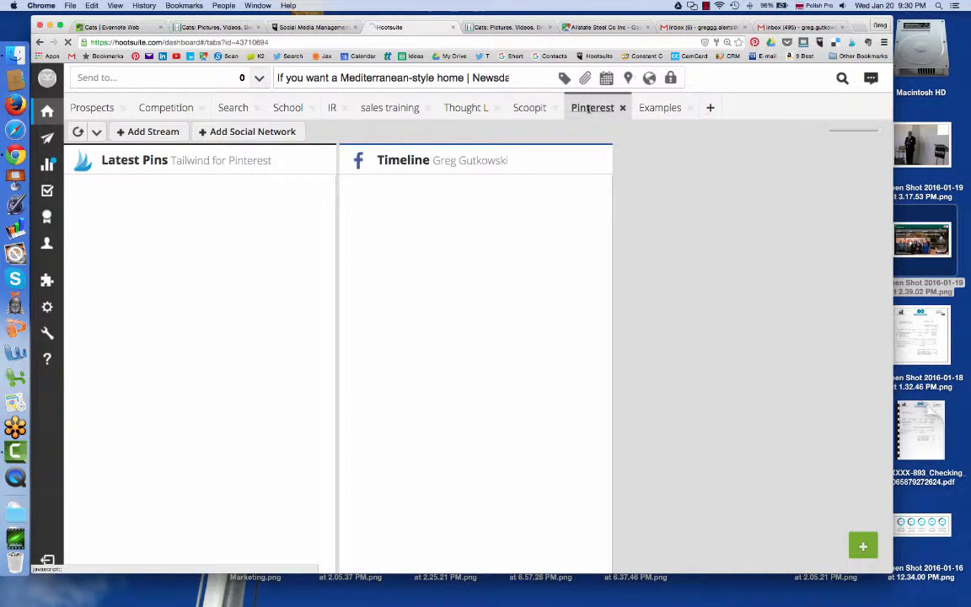
pyautogui.click(653, 111)
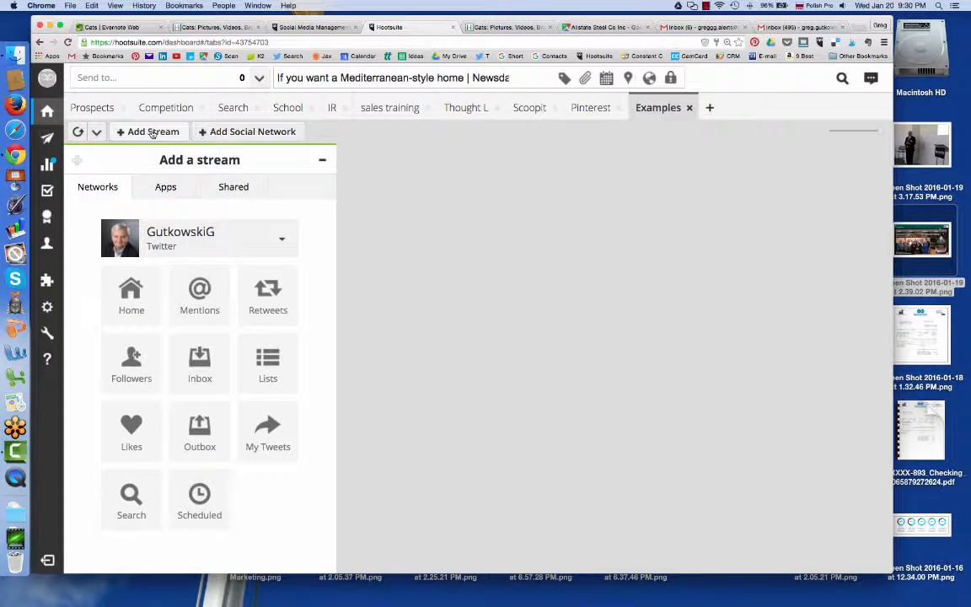
# Add a Twitter search stream for "Jacksonville" to the Examples tab, using the account owner's personal profile.
pyautogui.click(124, 133)
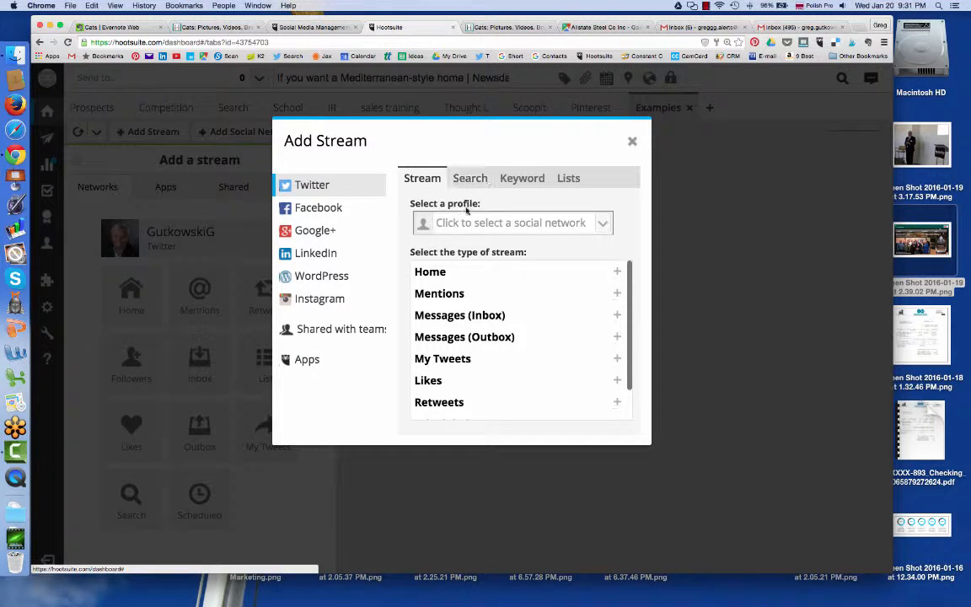
pyautogui.click(470, 178)
pyautogui.click(478, 224)
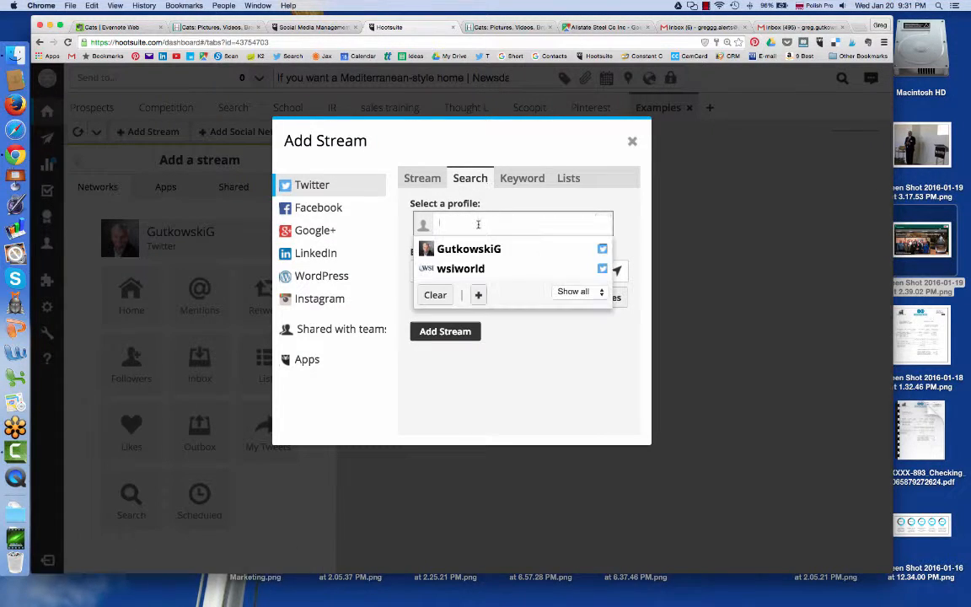
pyautogui.click(476, 250)
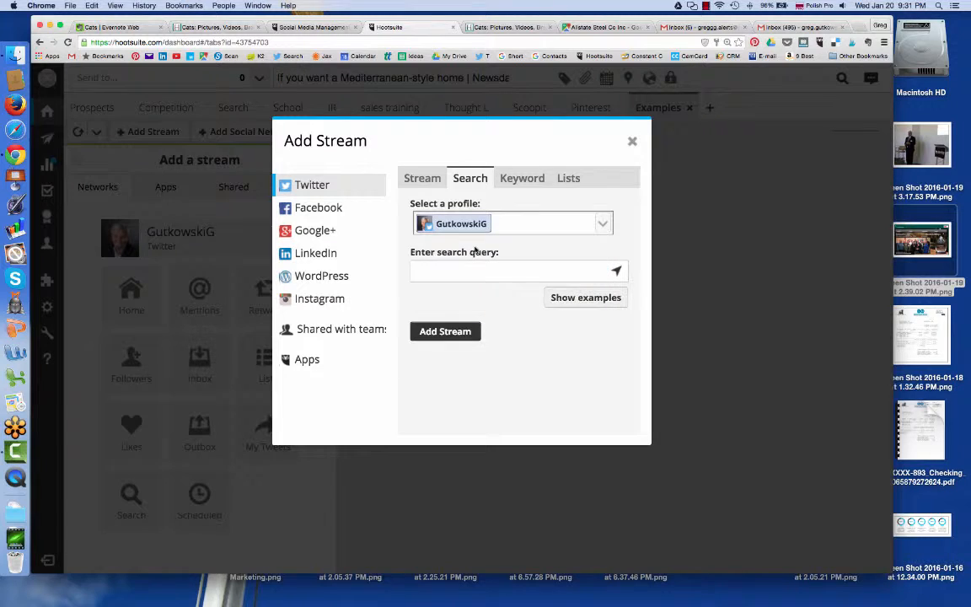
pyautogui.click(427, 271)
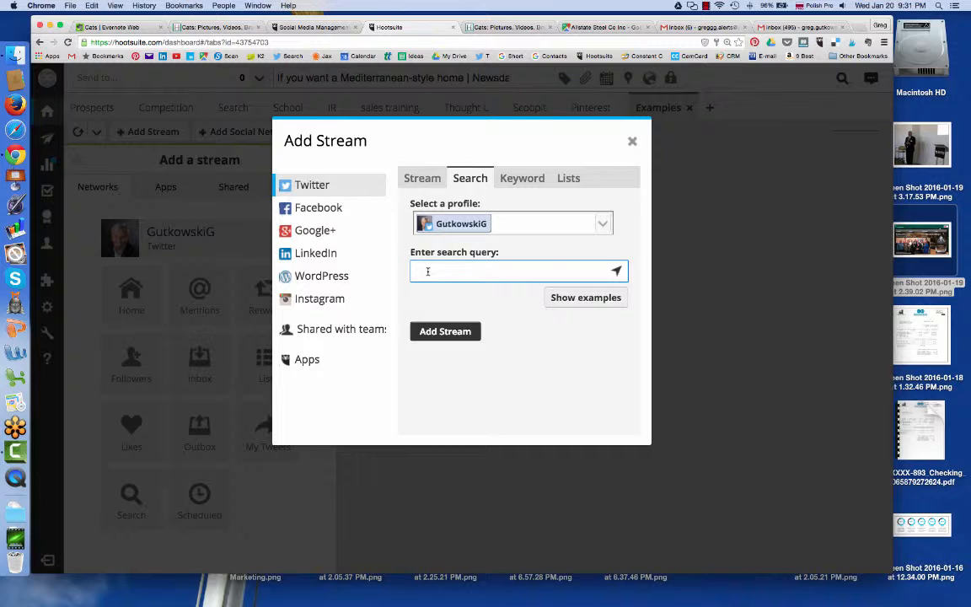
pyautogui.write('Jacksonville')
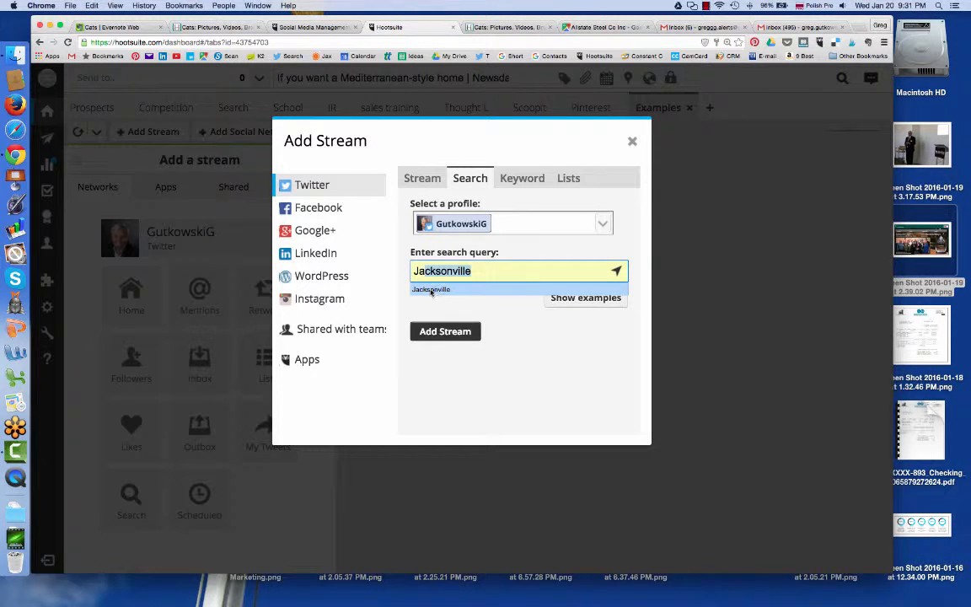
pyautogui.click(431, 290)
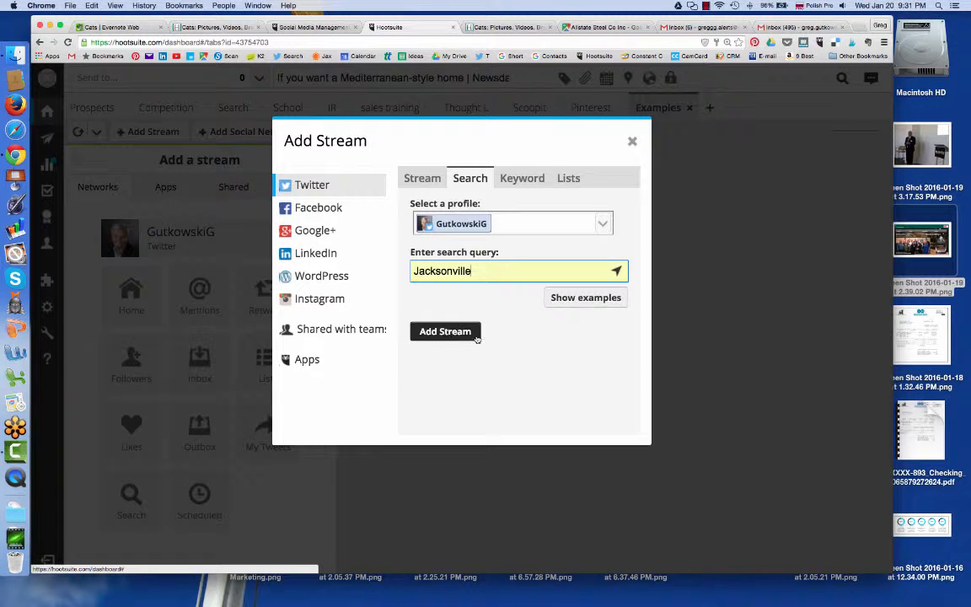
pyautogui.click(455, 334)
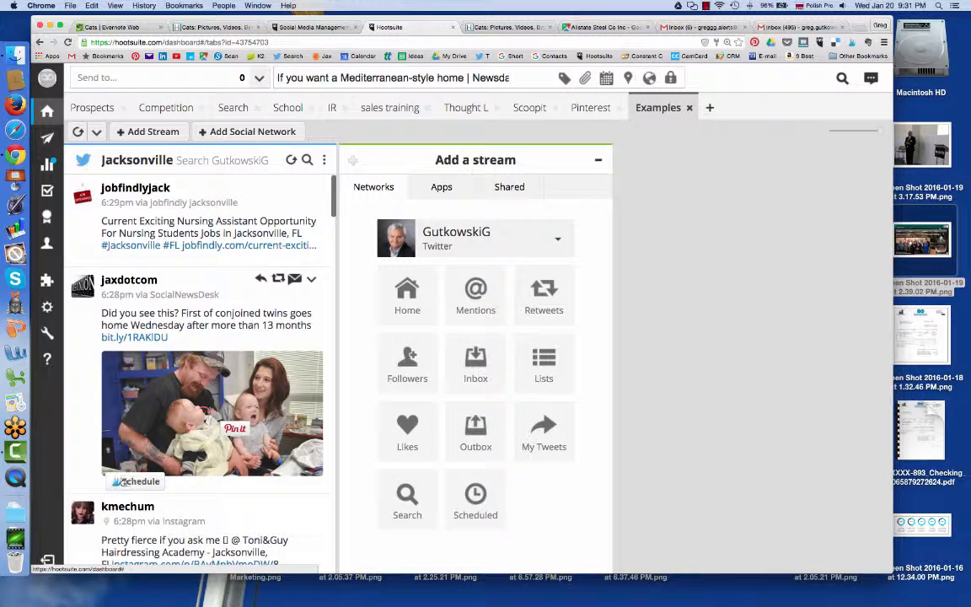
# Examine the tweets collected in the Jacksonville search stream.
pyautogui.scroll(-2, 245, 472)
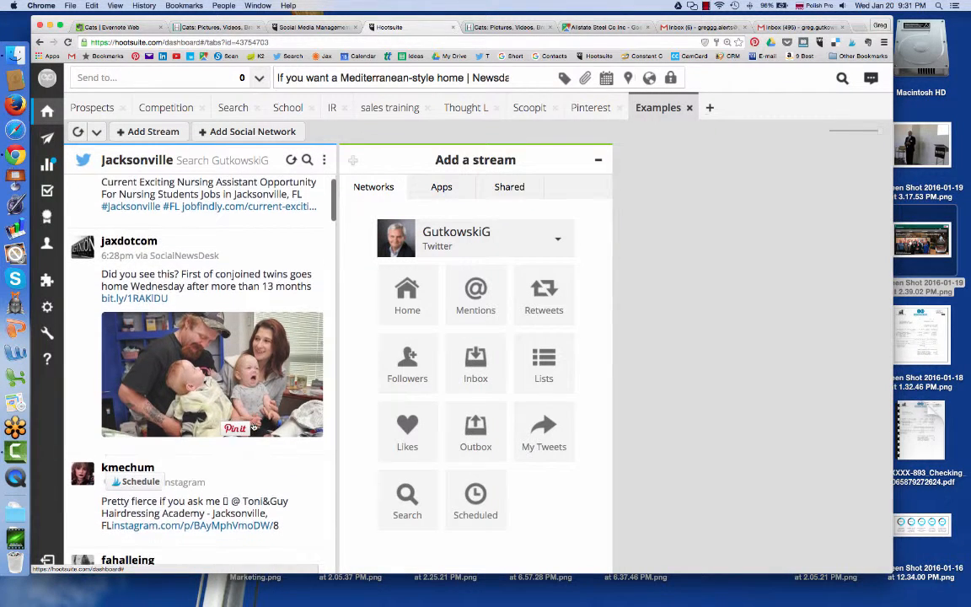
pyautogui.scroll(-8, 252, 429)
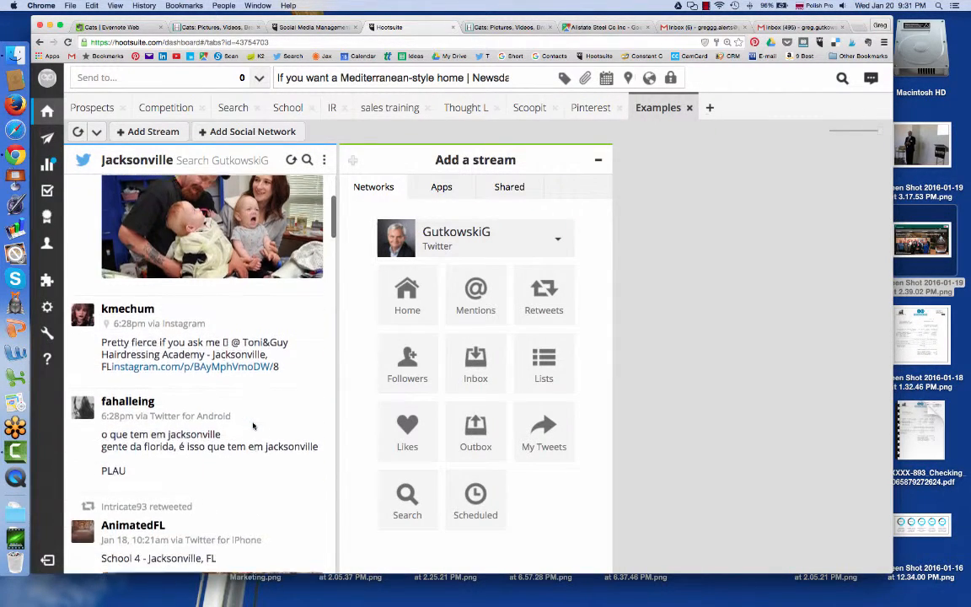
pyautogui.scroll(-4, 225, 429)
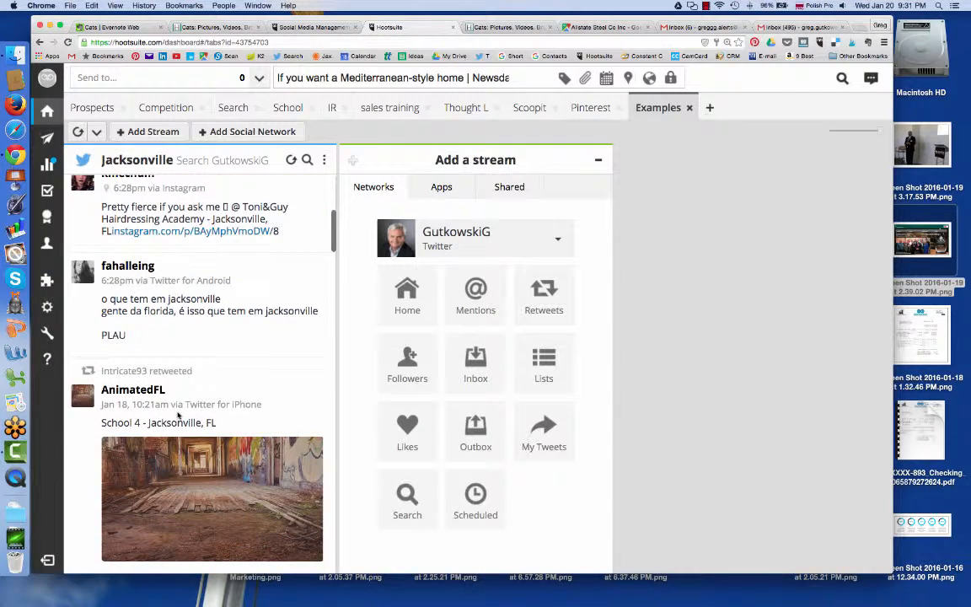
pyautogui.scroll(-3, 209, 368)
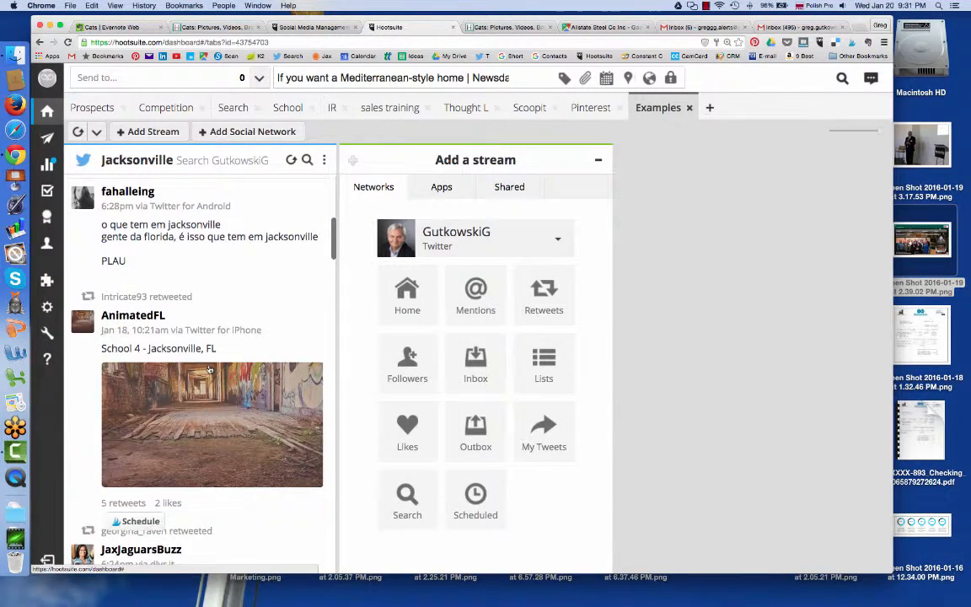
pyautogui.scroll(9, 209, 368)
pyautogui.scroll(7, 209, 368)
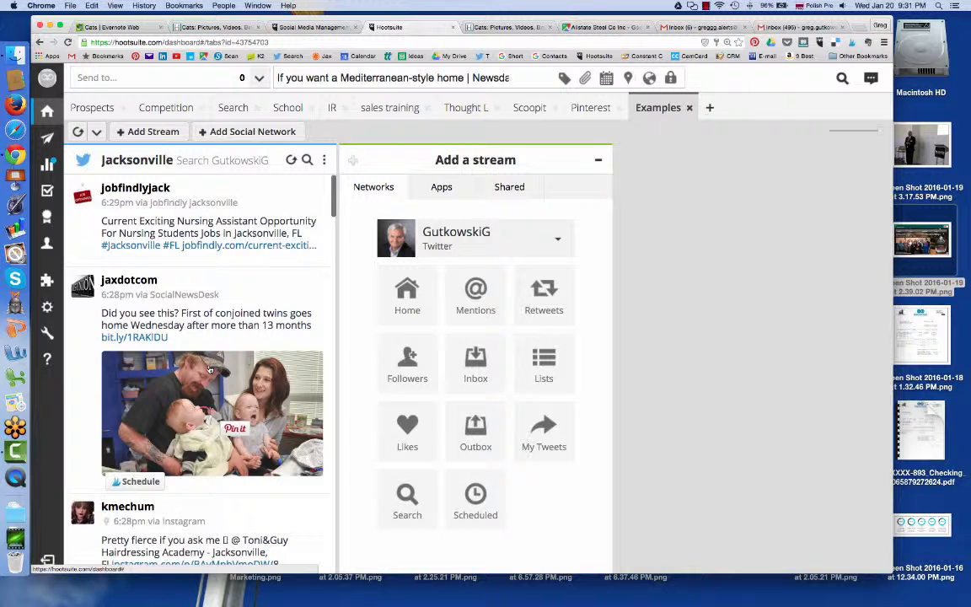
pyautogui.scroll(-1, 210, 370)
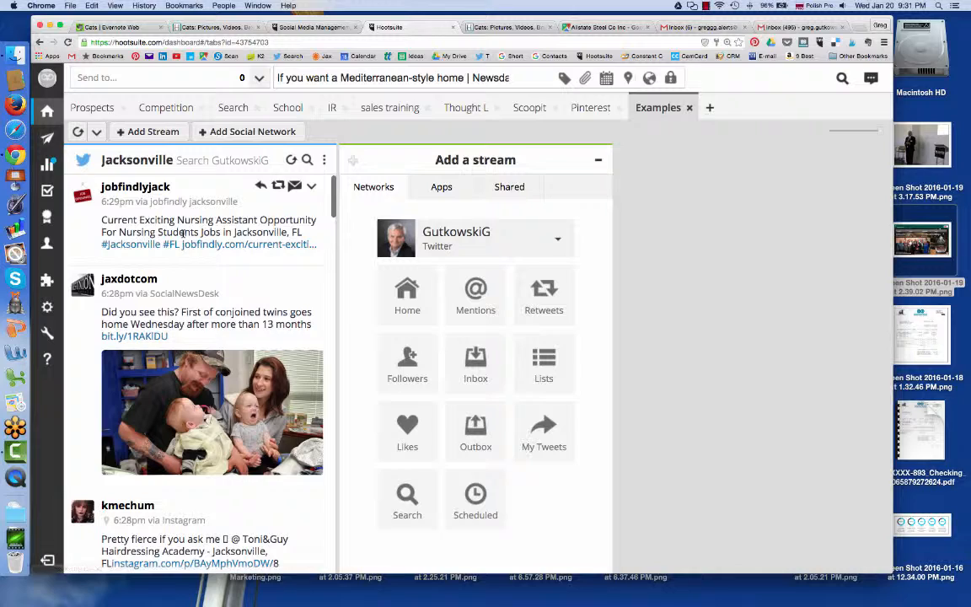
pyautogui.scroll(-1, 101, 188)
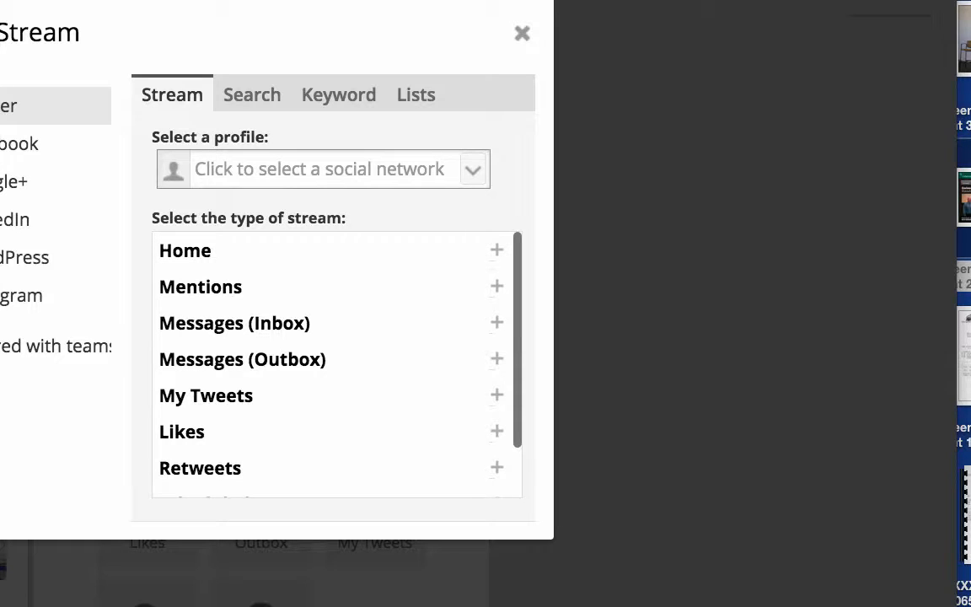
# Review the example search queries offered for a new Twitter search stream, with the account owner's profile selected, then dismiss the dialog.
pyautogui.click(248, 98)
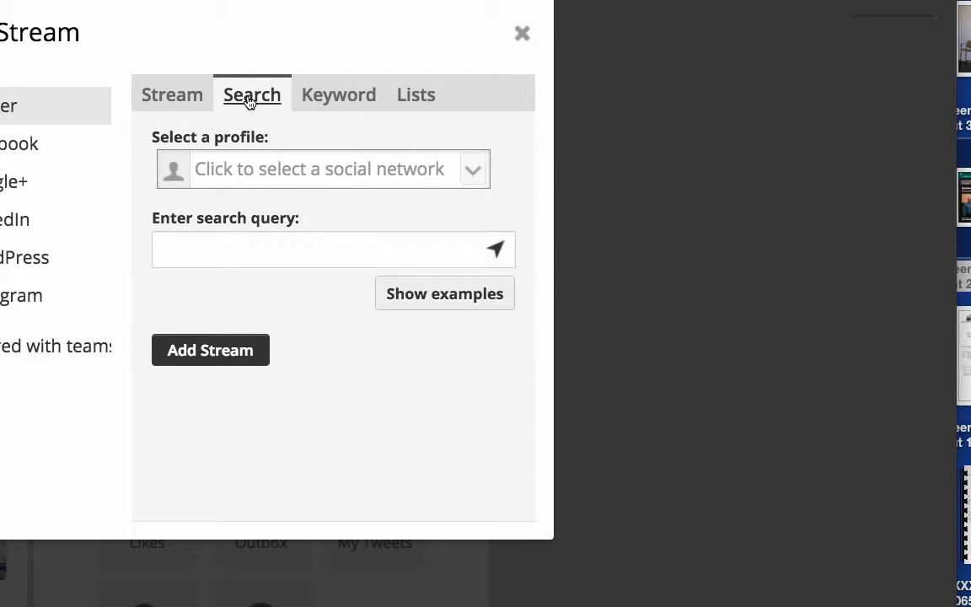
pyautogui.click(243, 166)
pyautogui.click(249, 213)
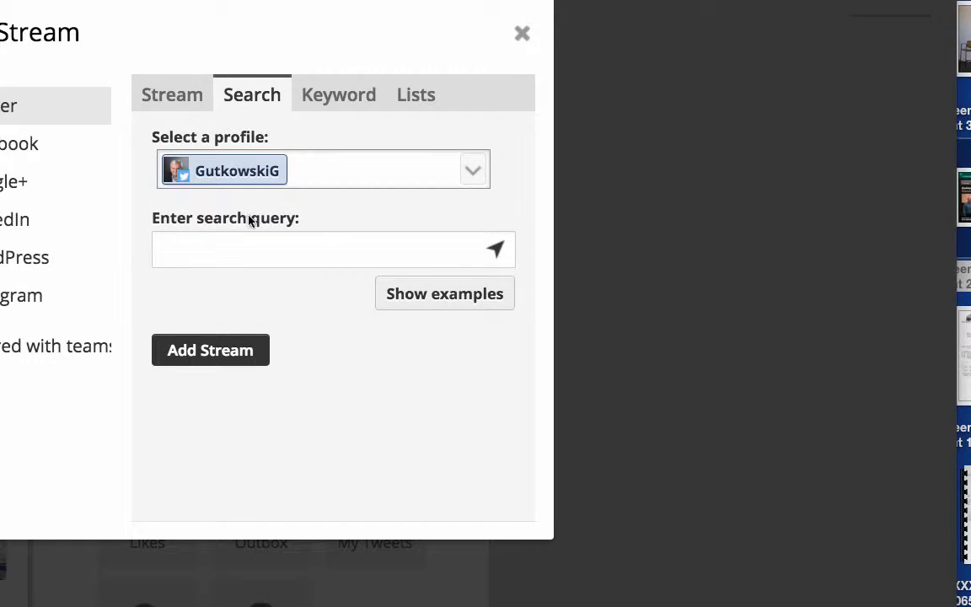
pyautogui.click(444, 297)
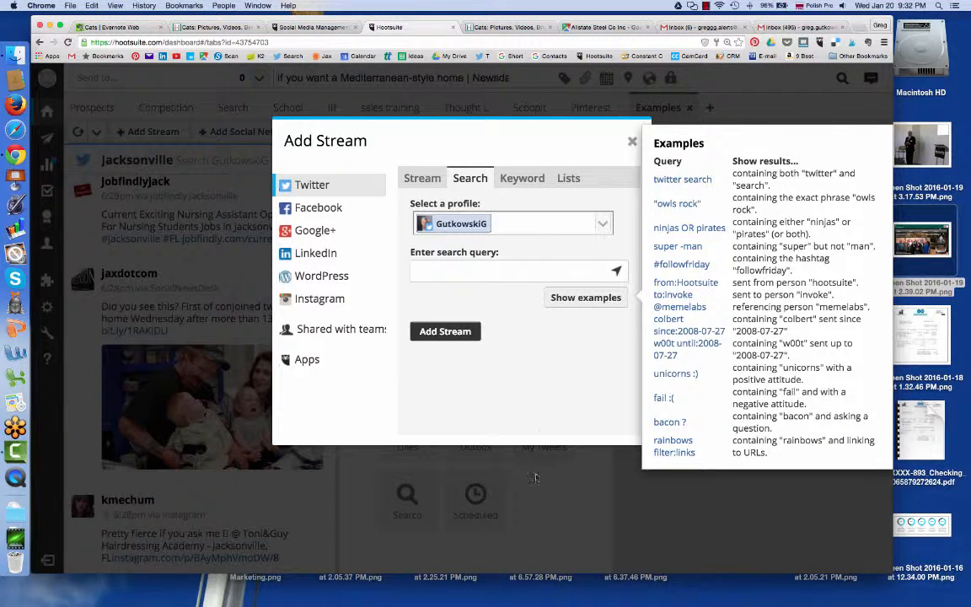
pyautogui.click(764, 116)
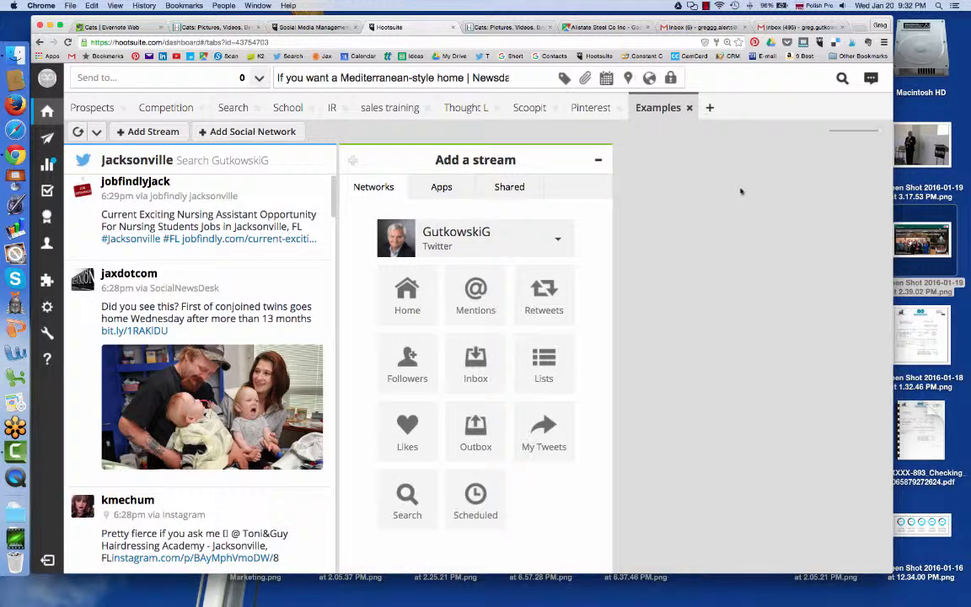
# Switch to Google Maps and find The Jacksonville Landing on Independent Drive.
pyautogui.click(611, 28)
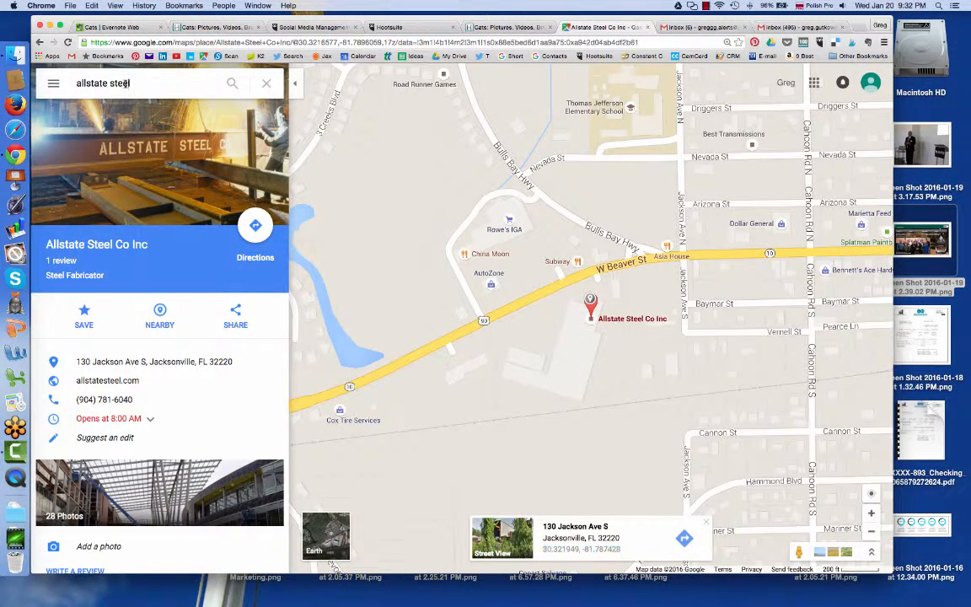
pyautogui.click(126, 83)
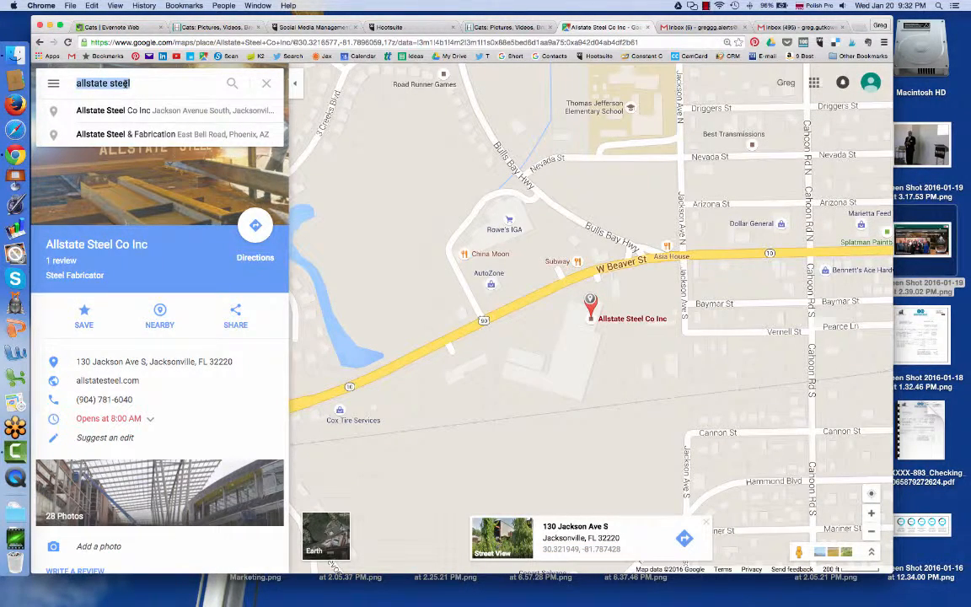
pyautogui.write('jac')
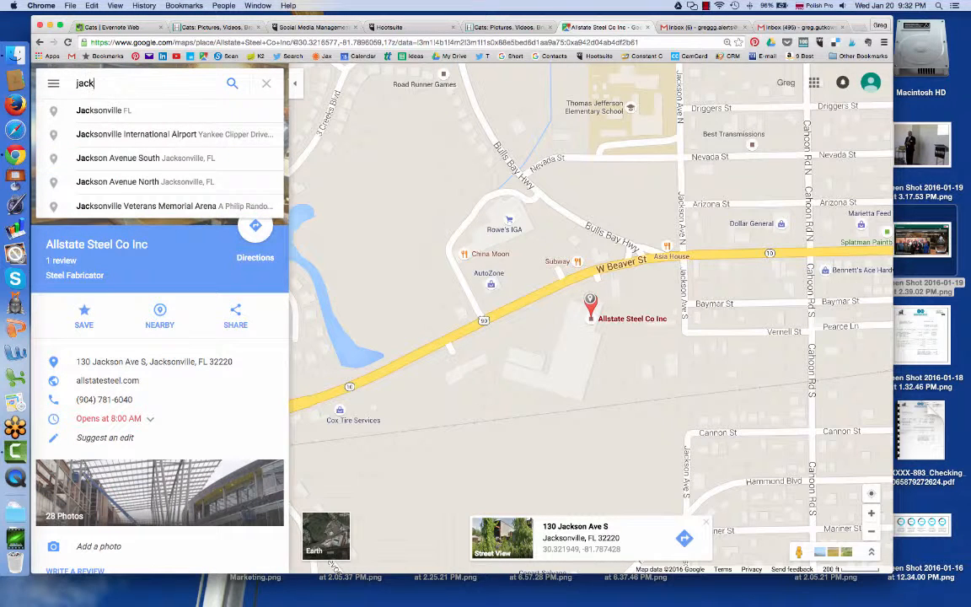
pyautogui.write('ksonville lan')
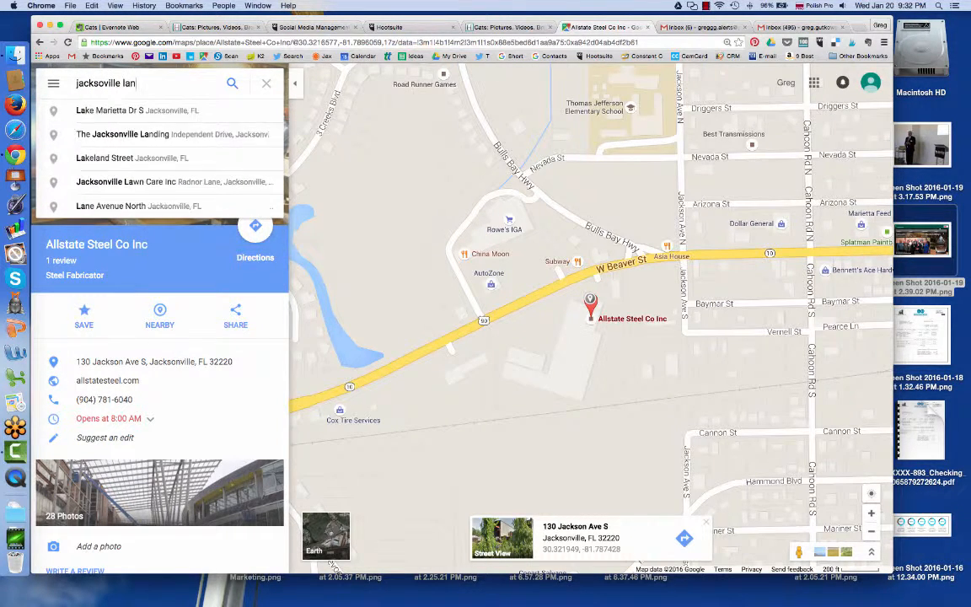
pyautogui.write('din')
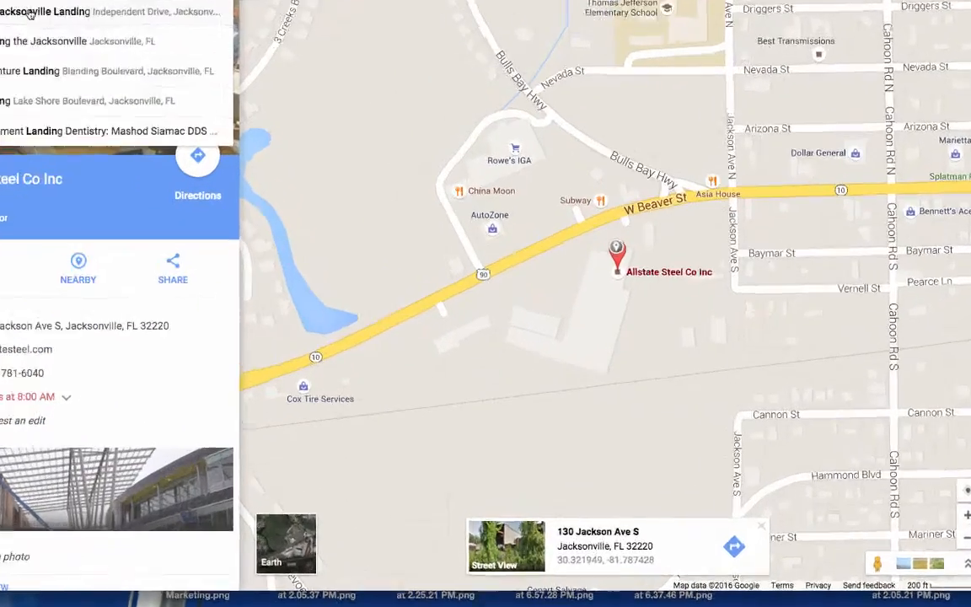
pyautogui.click(123, 111)
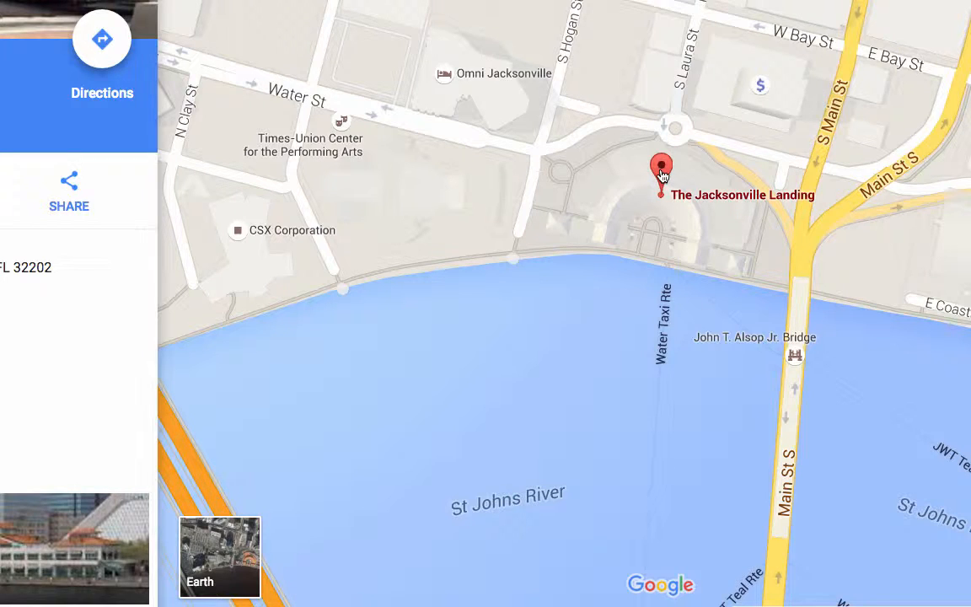
# Look up what is at The Jacksonville Landing's map marker and copy its coordinates.
pyautogui.rightClick(662, 173)
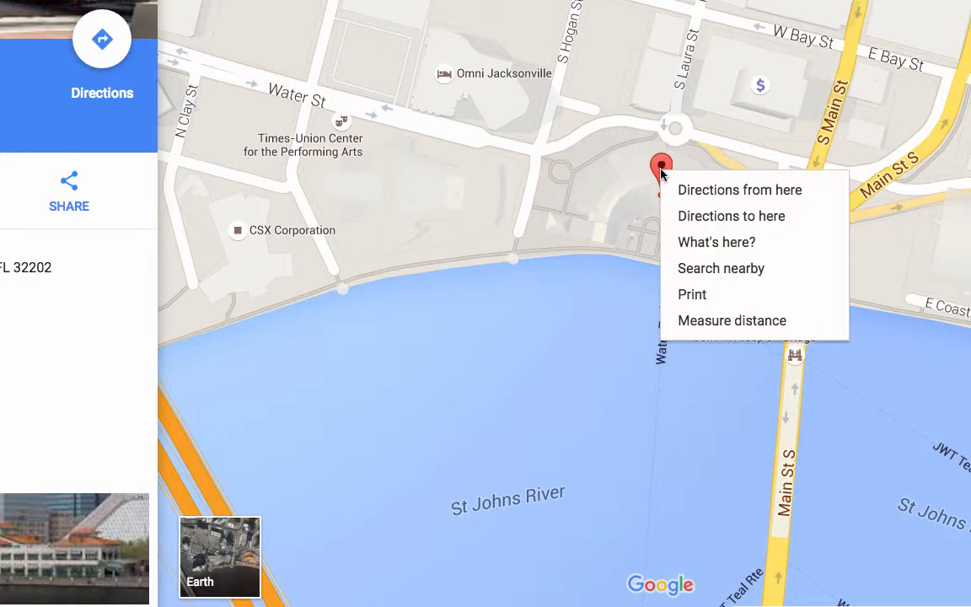
pyautogui.click(703, 245)
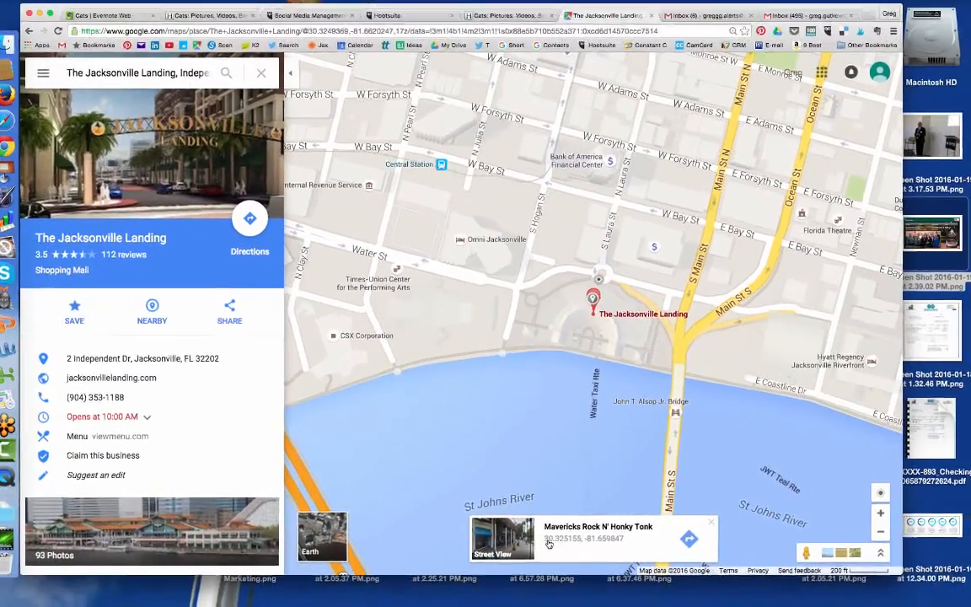
pyautogui.moveTo(569, 560); pyautogui.dragTo(693, 566)
pyautogui.press('super+c')
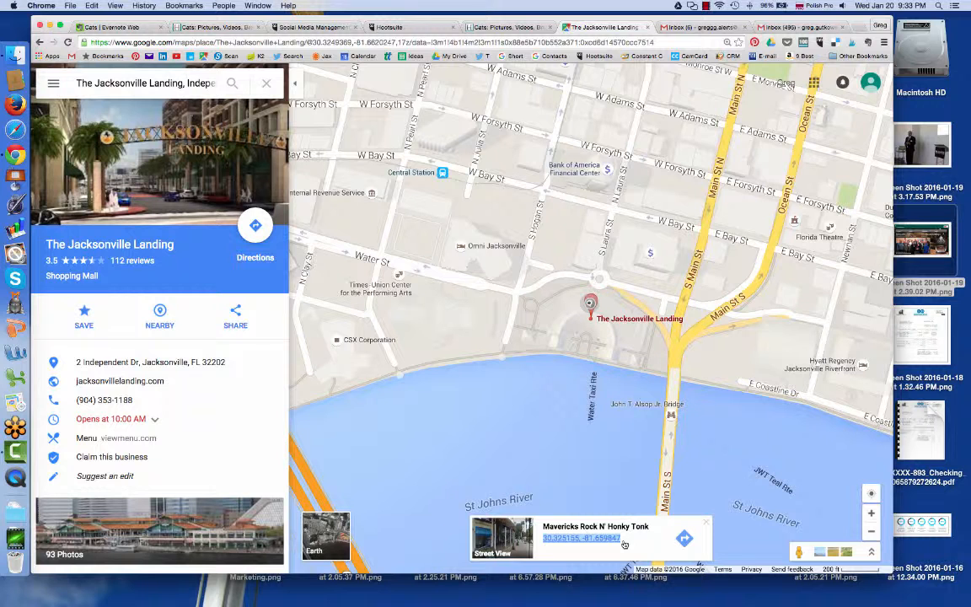
# Switch back to Hootsuite and start a new Twitter search stream with the query geocode:30.325155,-81.659847,2mi.
pyautogui.click(420, 30)
pyautogui.click(150, 132)
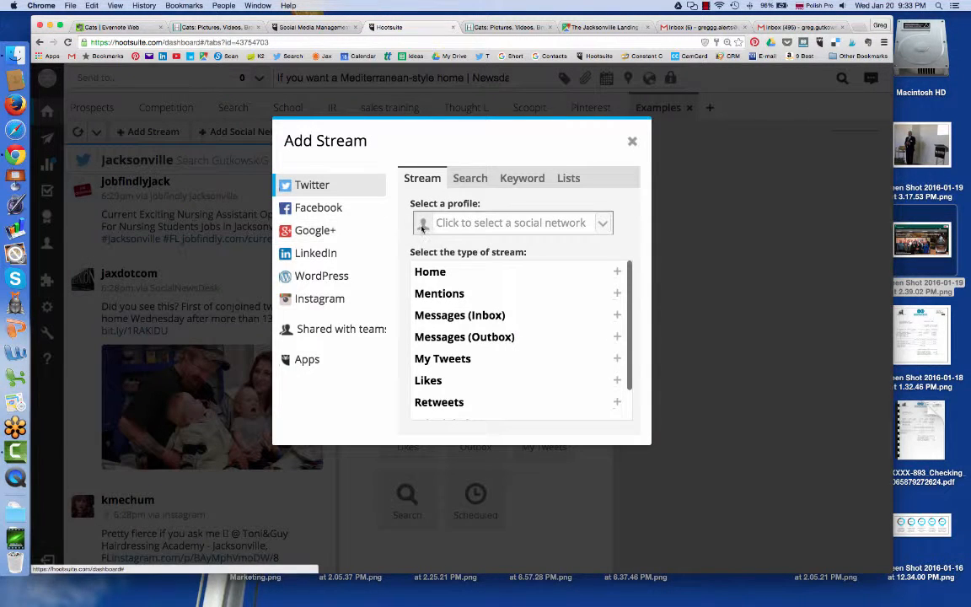
pyautogui.click(470, 178)
pyautogui.click(429, 270)
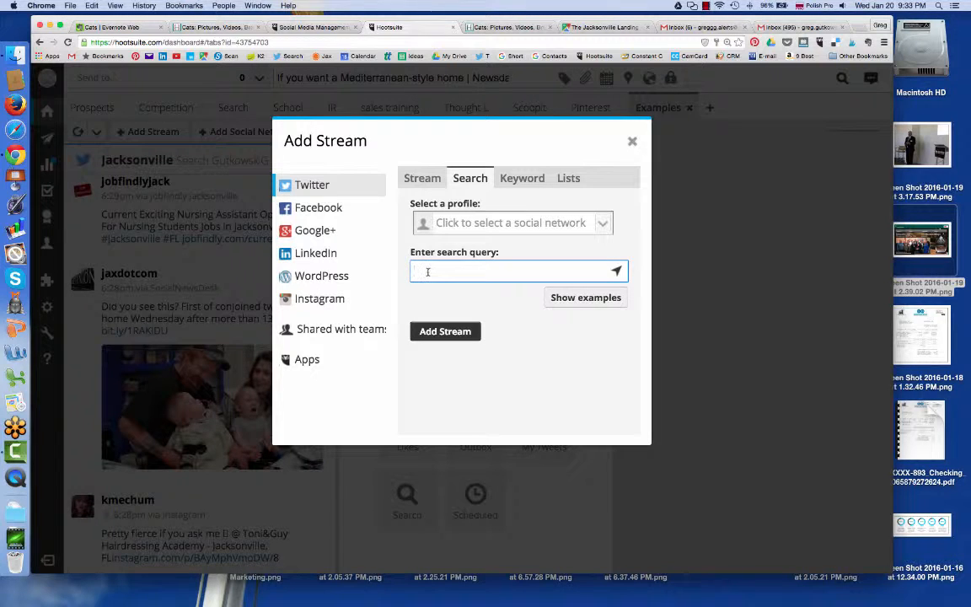
pyautogui.write('goe')
pyautogui.press('BackSpace')
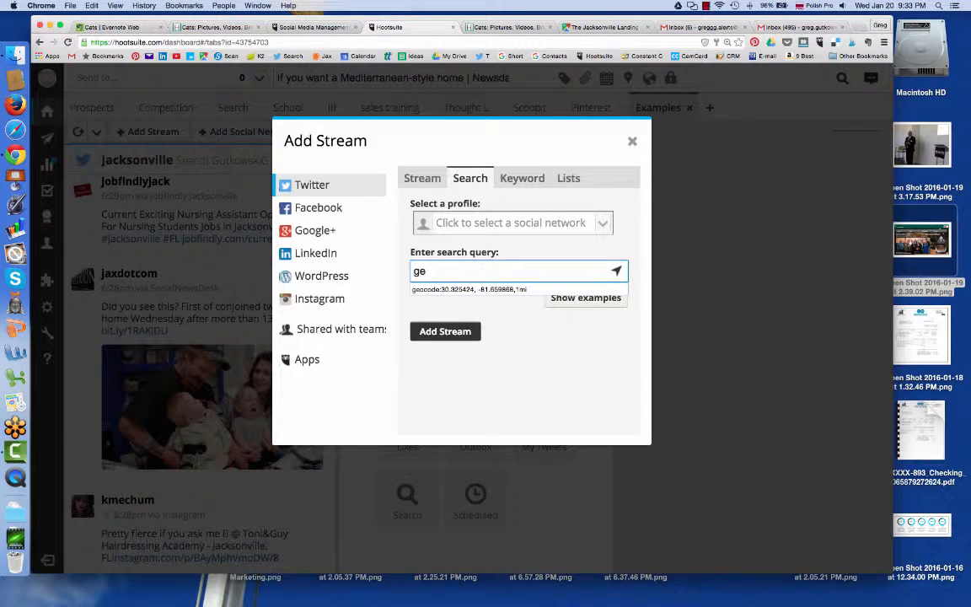
pyautogui.write('code:')
pyautogui.press('super+v')
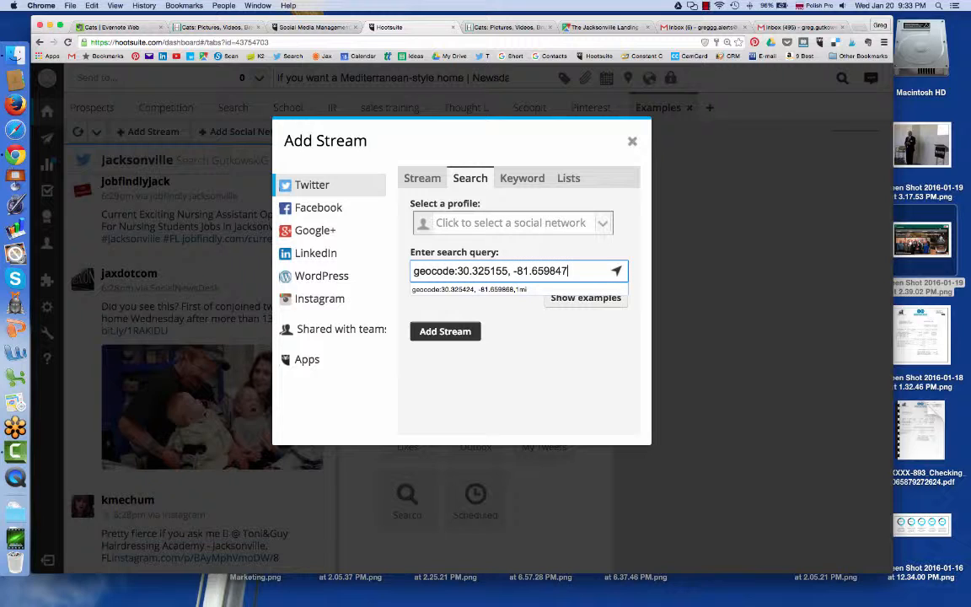
pyautogui.click(513, 271)
pyautogui.press('BackSpace')
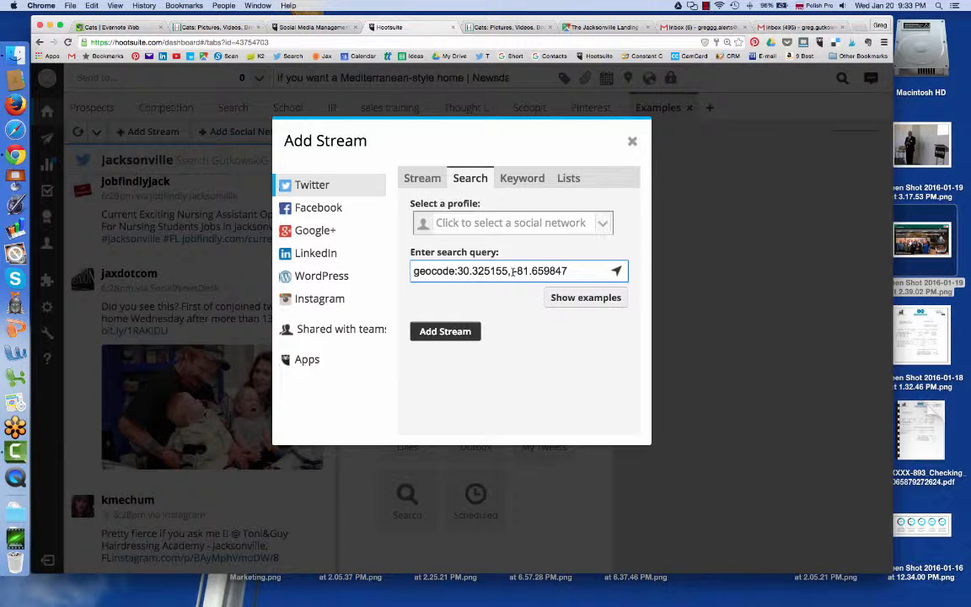
pyautogui.press('BackSpace')
pyautogui.write('2mi')
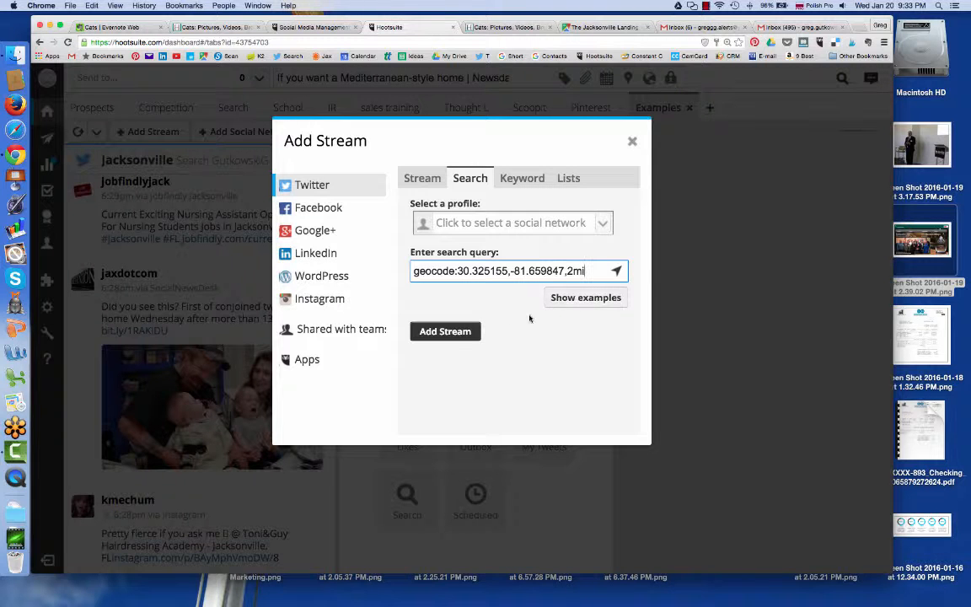
# Select the account owner's Twitter profile, add the geocode search stream, and hide the panel for adding another stream.
pyautogui.click(453, 333)
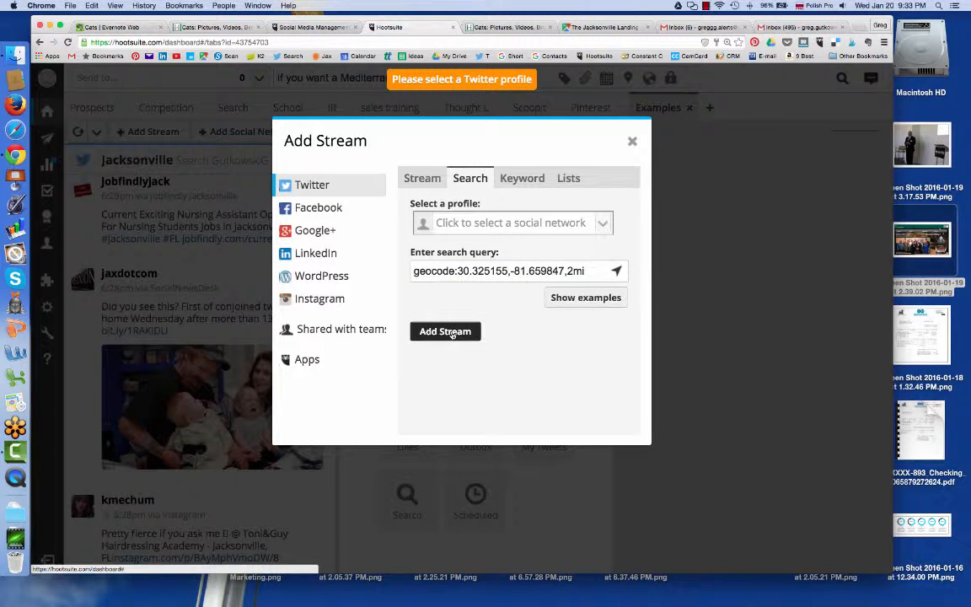
pyautogui.click(604, 224)
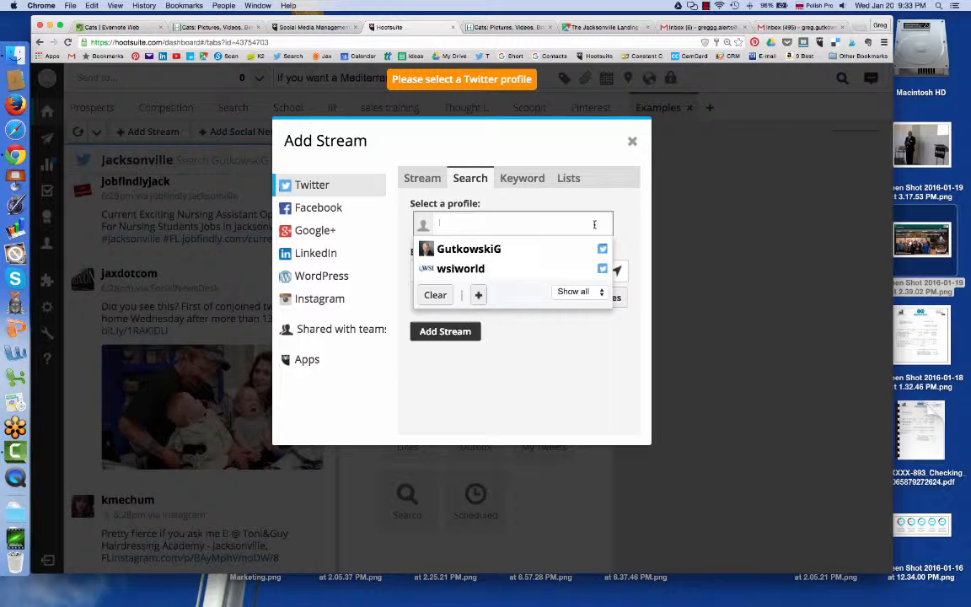
pyautogui.click(535, 249)
pyautogui.click(531, 224)
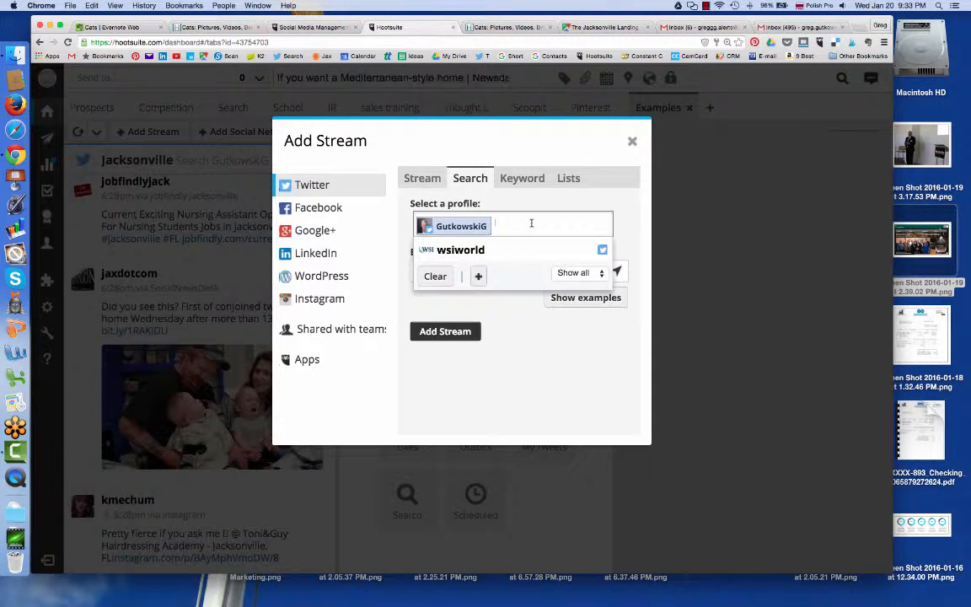
pyautogui.click(450, 333)
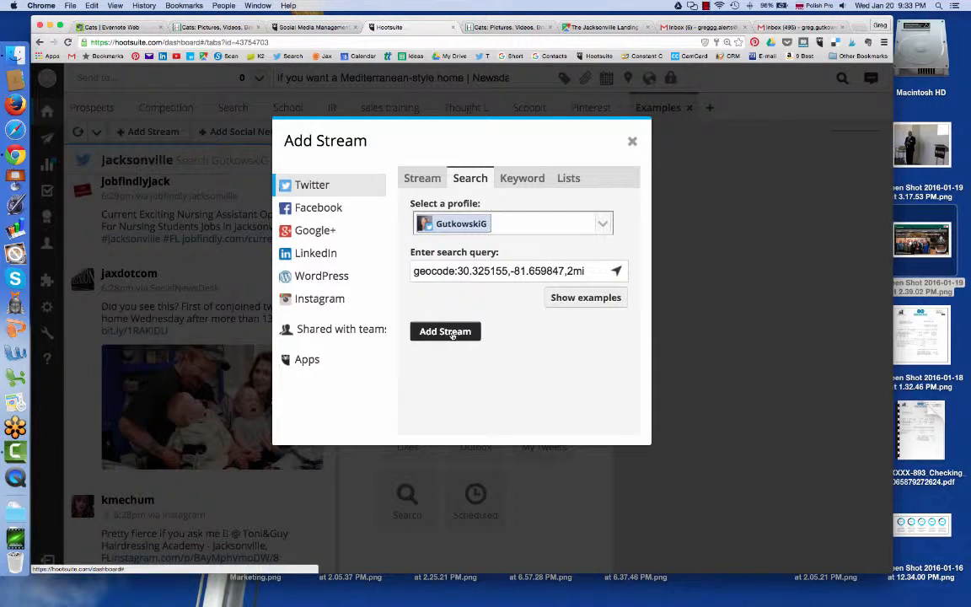
pyautogui.click(451, 332)
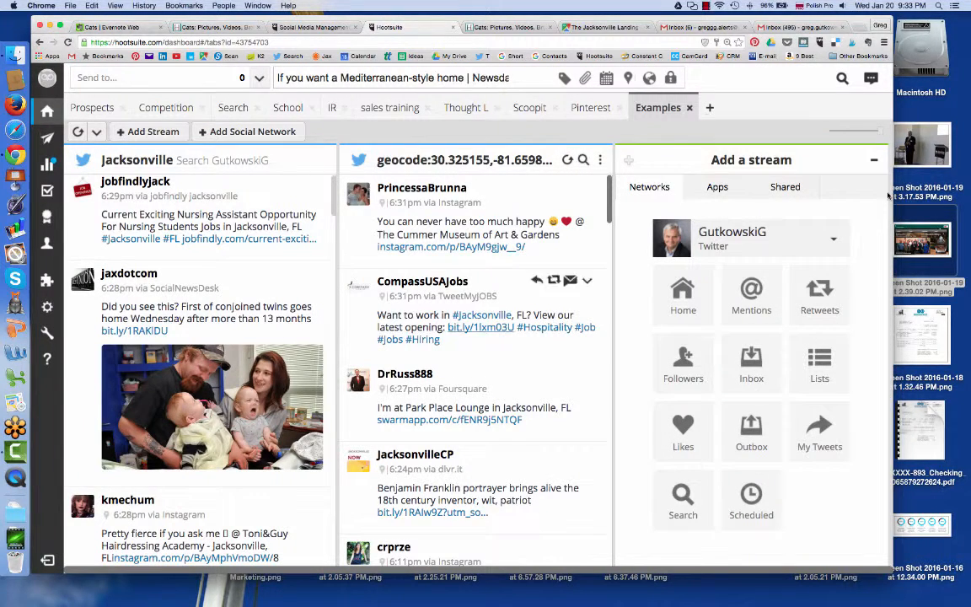
pyautogui.click(875, 163)
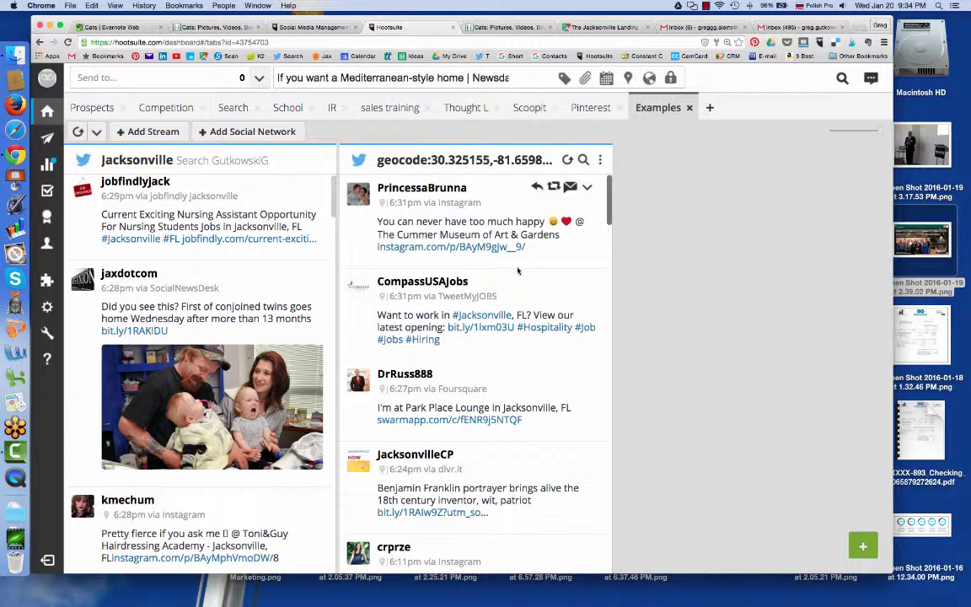
# Look through the geocode stream's tweets and filter them by the text "mus".
pyautogui.scroll(-5, 517, 271)
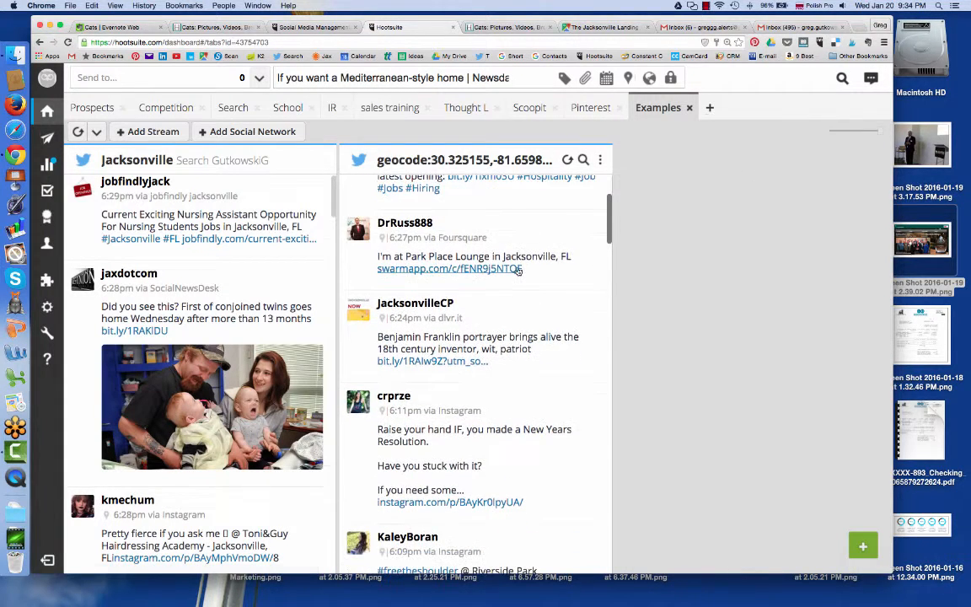
pyautogui.scroll(-5, 518, 271)
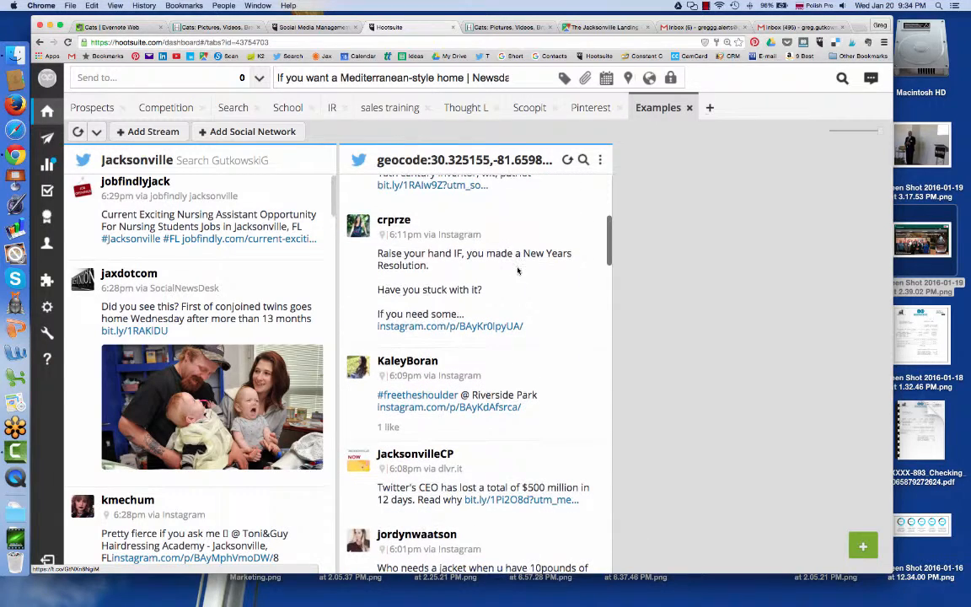
pyautogui.scroll(-2, 517, 271)
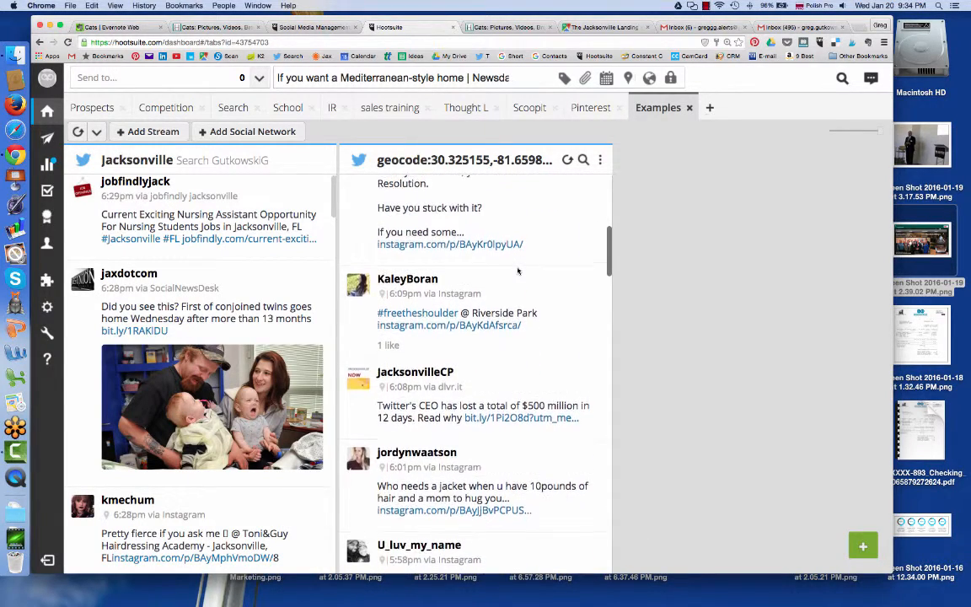
pyautogui.scroll(9, 517, 271)
pyautogui.scroll(2, 517, 271)
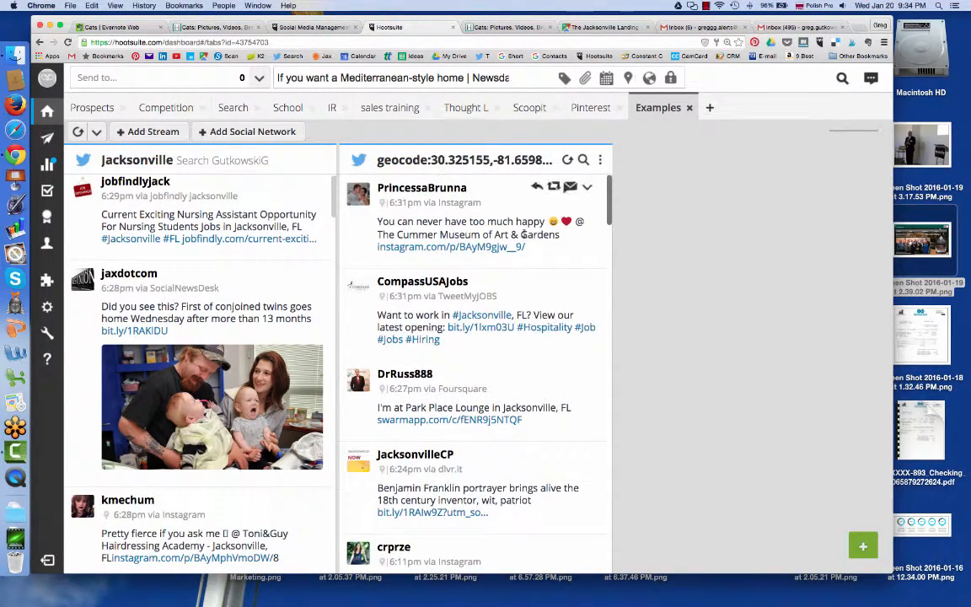
pyautogui.click(583, 159)
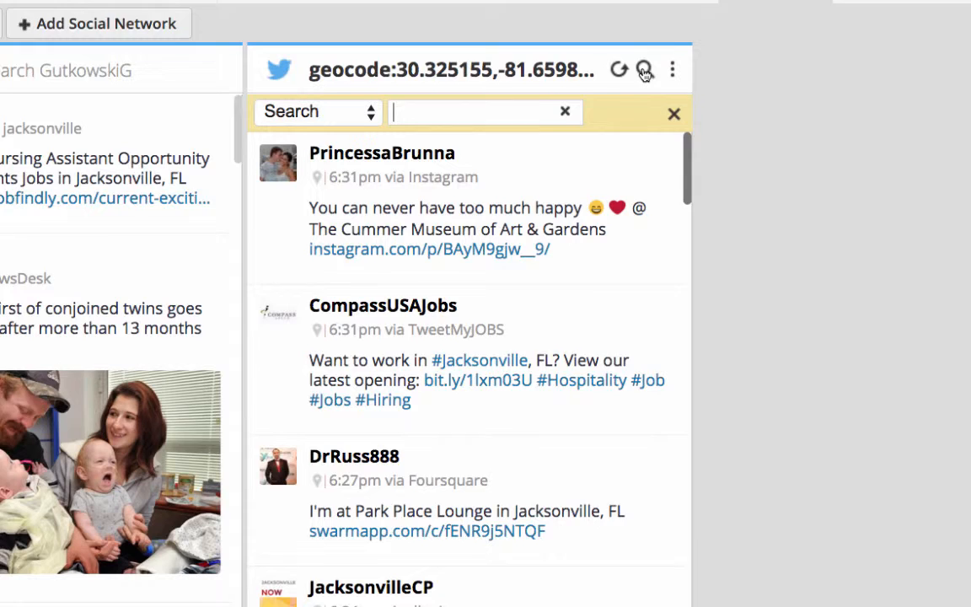
pyautogui.write('mus')
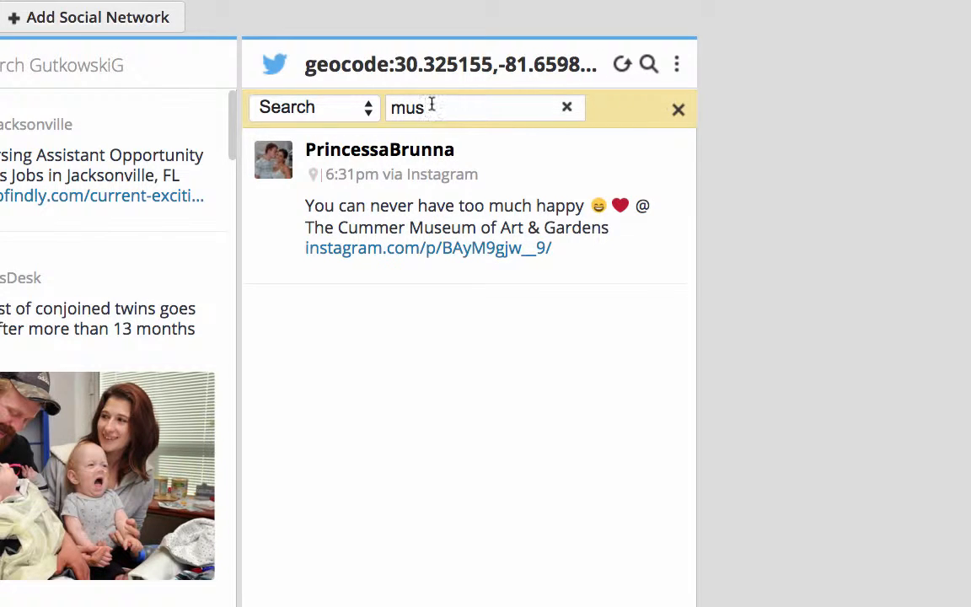
# Filter the geocode stream by "park" instead and check the available filter types, keeping Search.
pyautogui.moveTo(431, 105); pyautogui.dragTo(392, 106)
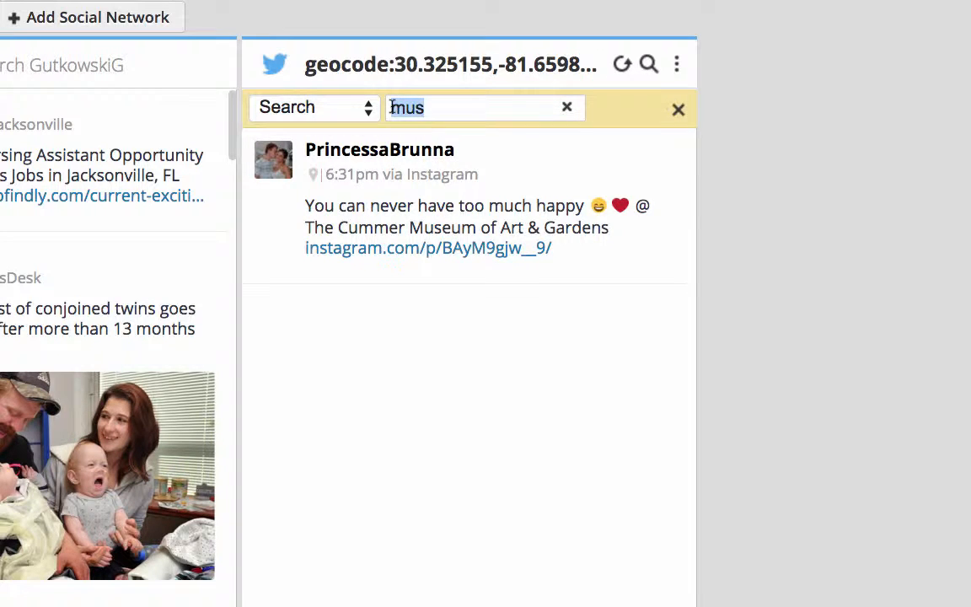
pyautogui.press('BackSpace')
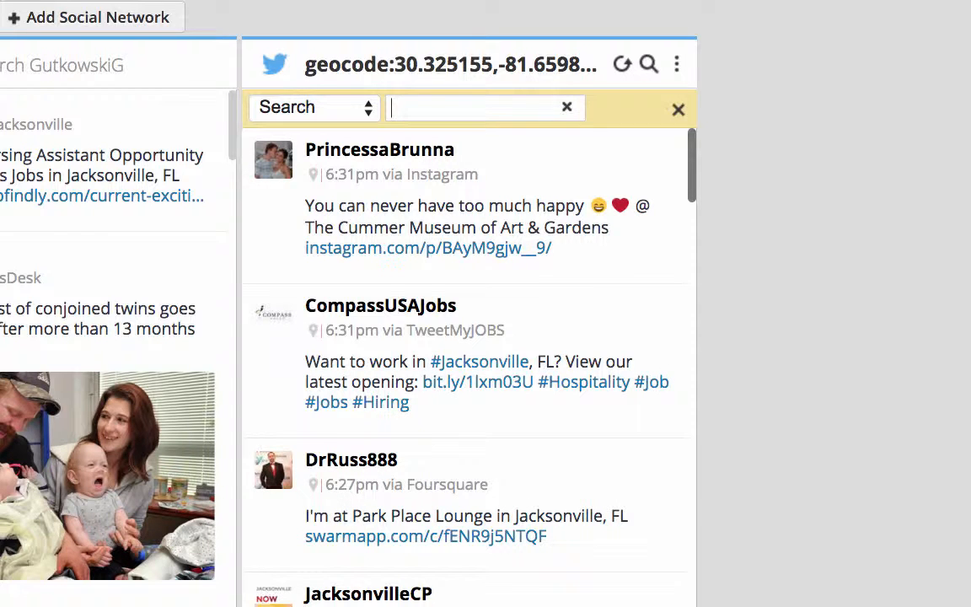
pyautogui.write('park')
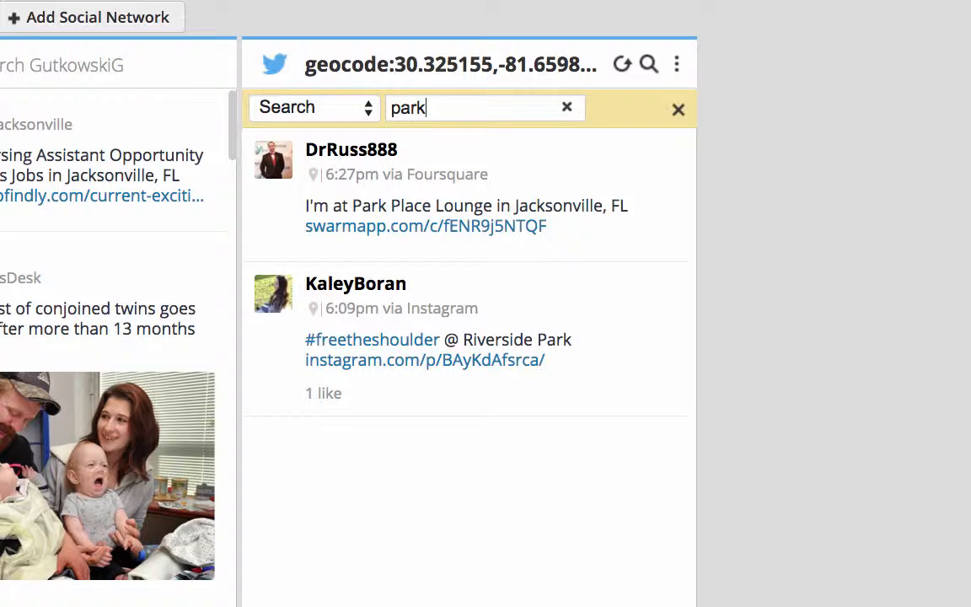
pyautogui.click(365, 110)
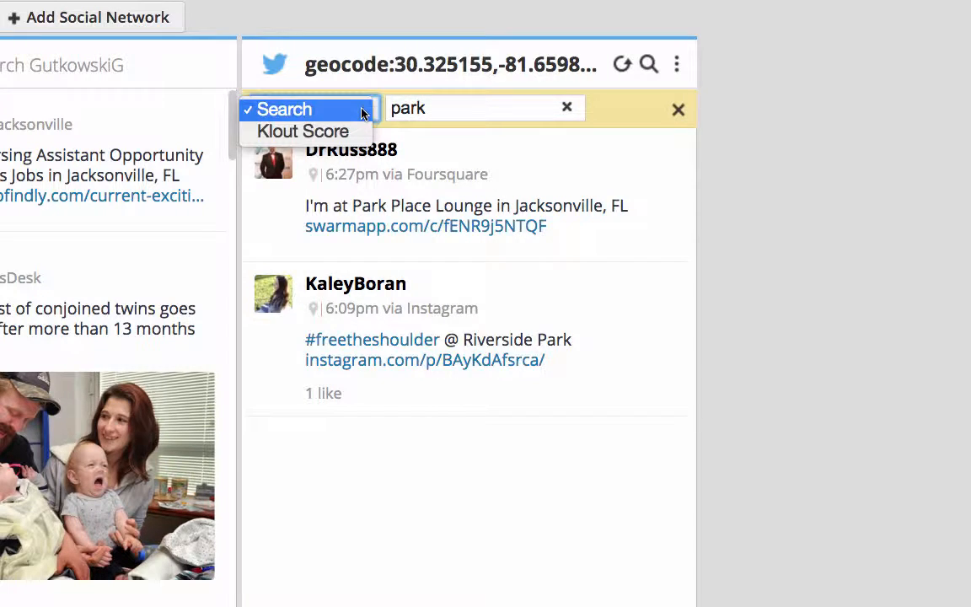
pyautogui.click(363, 109)
# Clear the "park" filter to review the geocode stream's tweets, and filter them by "gun".
pyautogui.moveTo(431, 106); pyautogui.dragTo(384, 108)
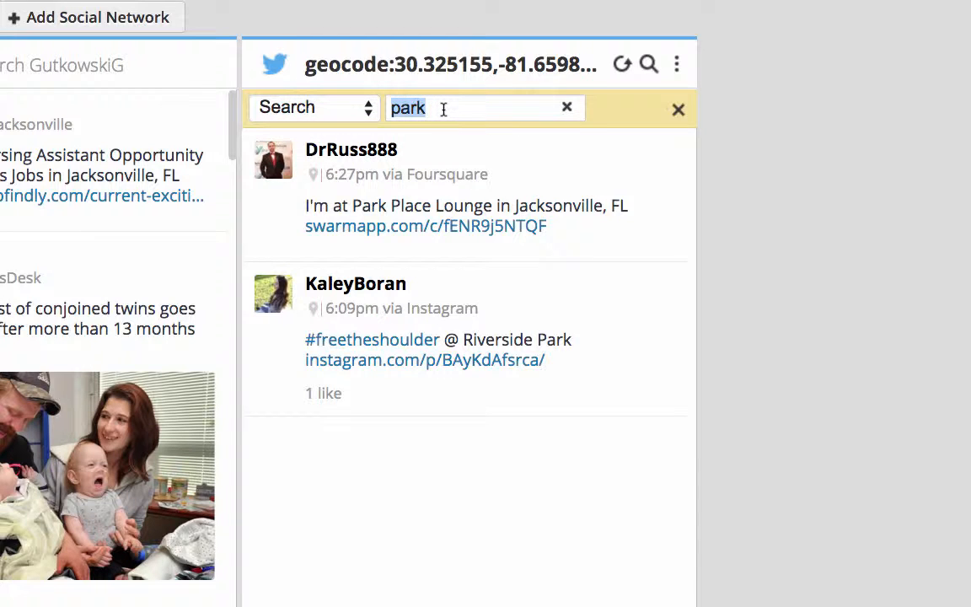
pyautogui.moveTo(430, 109); pyautogui.dragTo(398, 108)
pyautogui.moveTo(467, 110); pyautogui.dragTo(386, 105)
pyautogui.press('BackSpace')
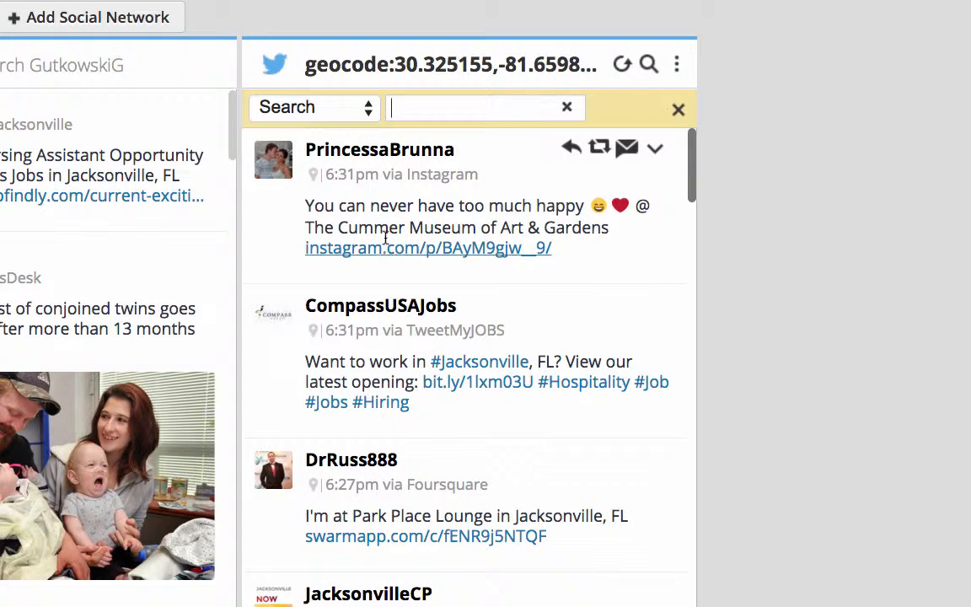
pyautogui.scroll(-1, 430, 156)
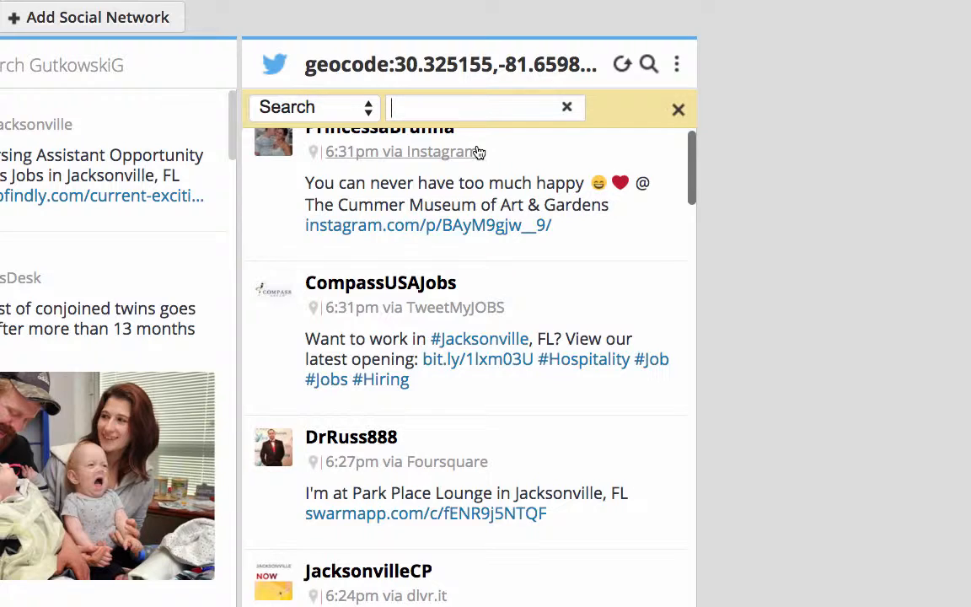
pyautogui.scroll(-5, 477, 152)
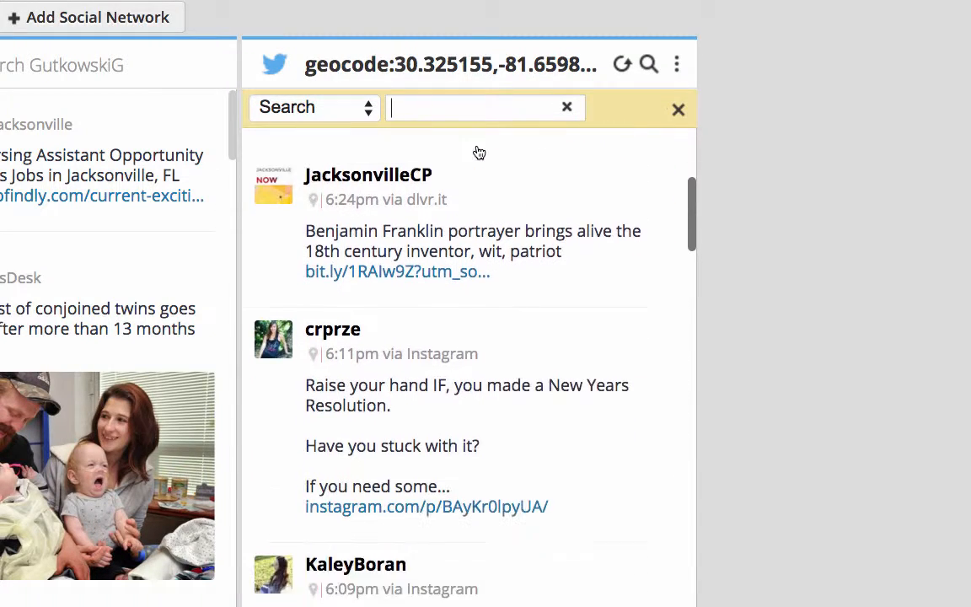
pyautogui.scroll(6, 477, 150)
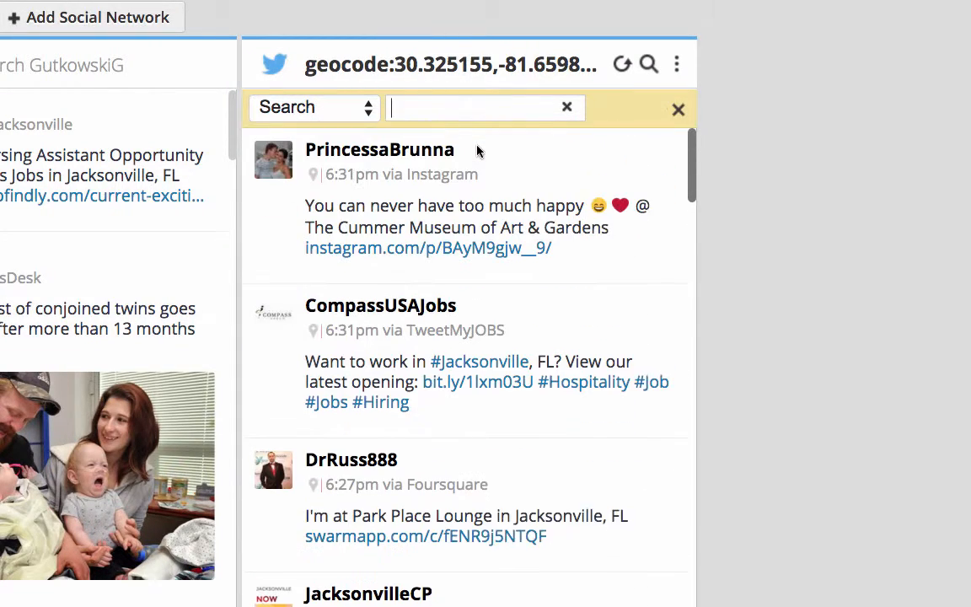
pyautogui.write('gu')
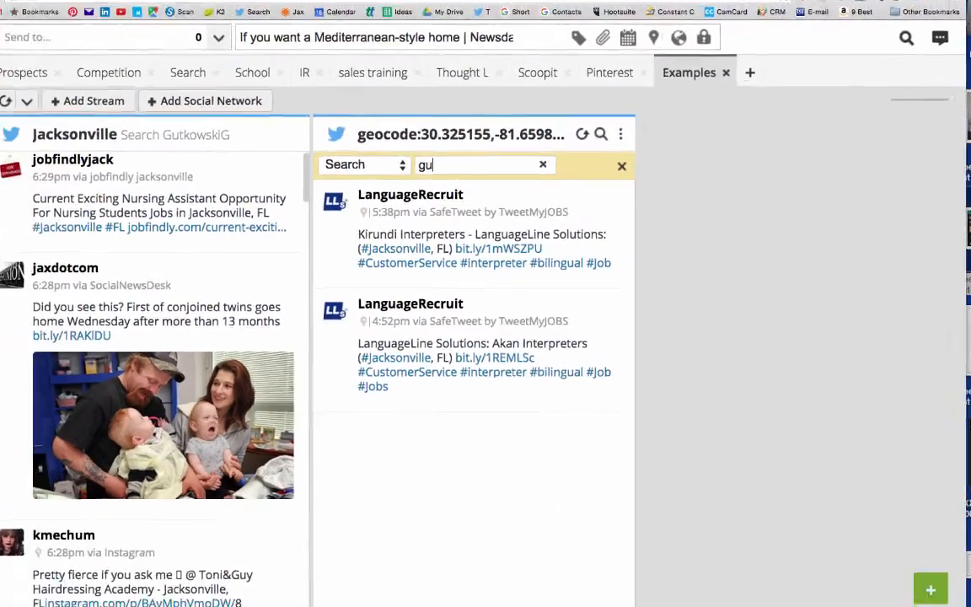
pyautogui.write('n')
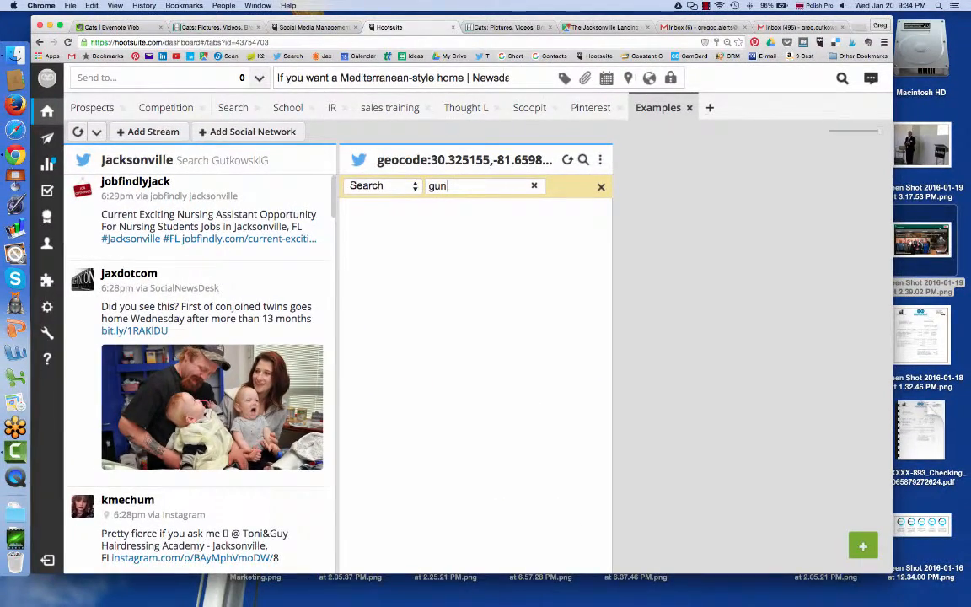
# Replace the "gun" filter on the geocode stream with "vio", and empty the filter text again.
pyautogui.press('BackSpace')
pyautogui.press('BackSpace')
pyautogui.press('BackSpace')
pyautogui.write('vio')
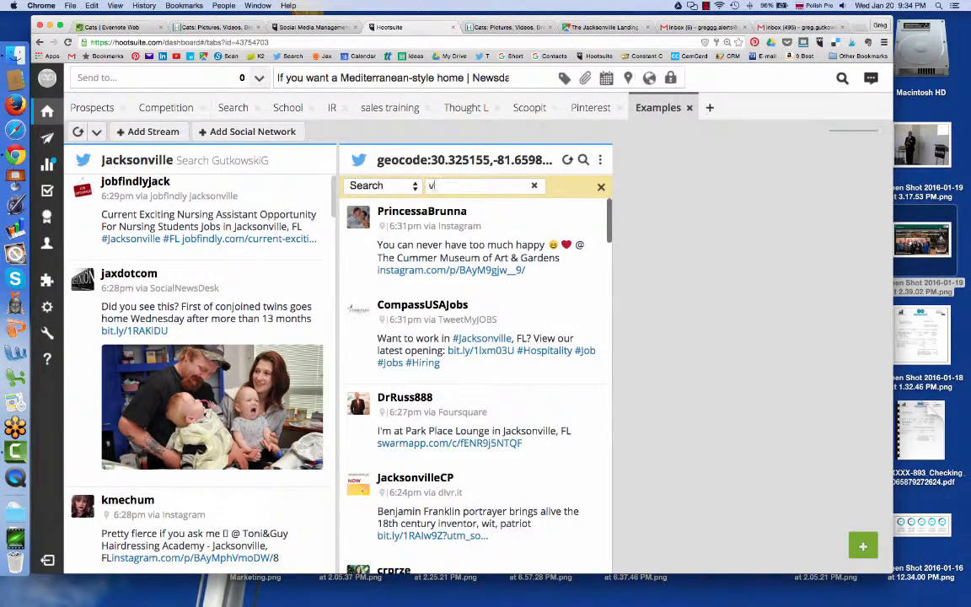
pyautogui.press('BackSpace')
pyautogui.press('BackSpace')
pyautogui.press('BackSpace')
# Edit the geocode stream's search query to a radius of 20mi, save it, and look through the updated tweets.
pyautogui.click(600, 161)
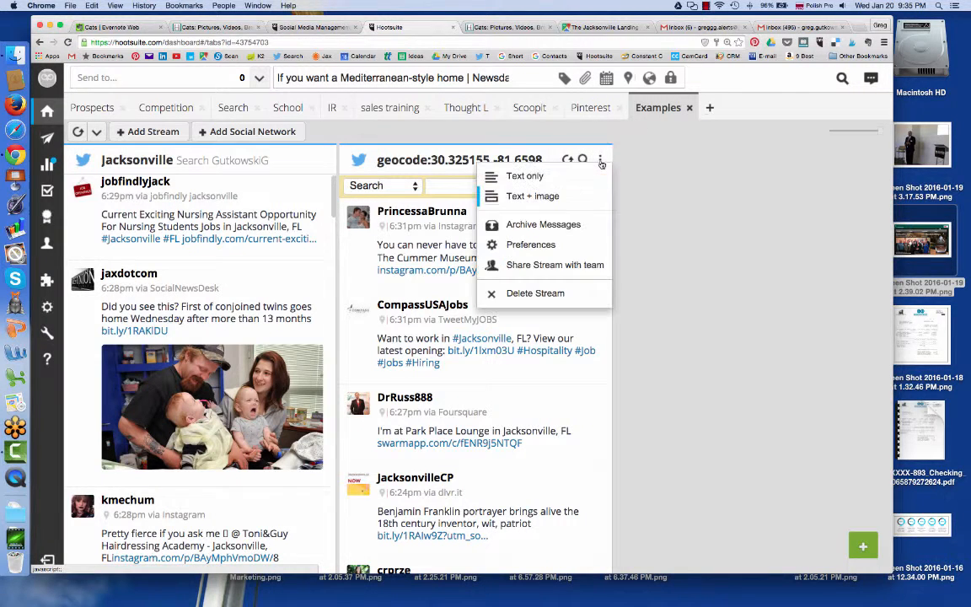
pyautogui.click(544, 246)
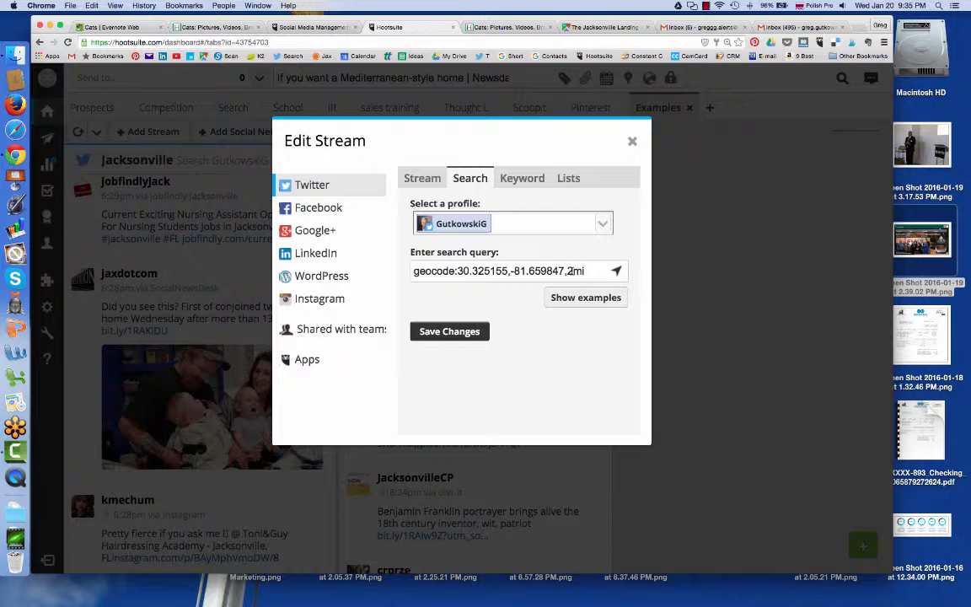
pyautogui.click(570, 271)
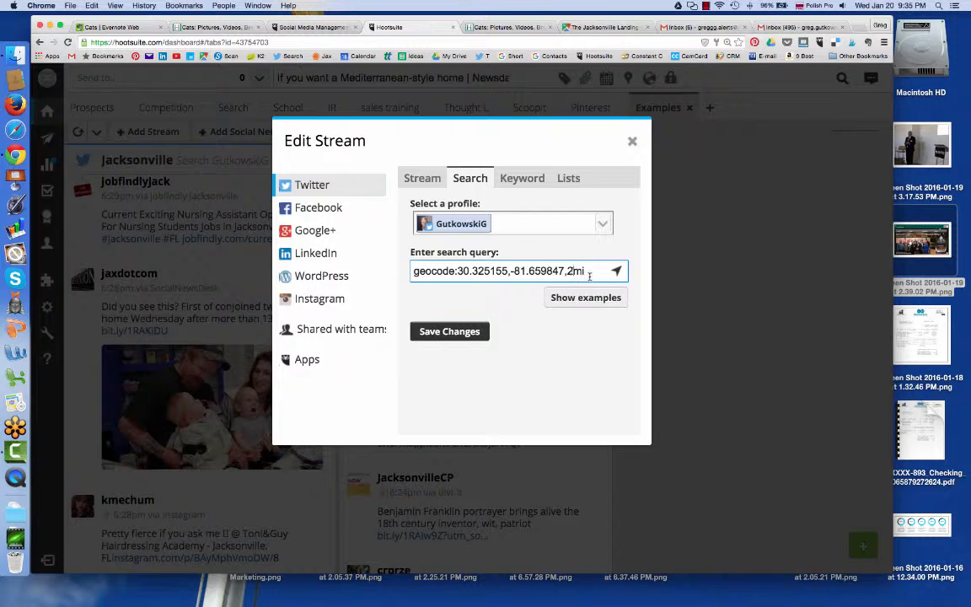
pyautogui.write('0')
pyautogui.click(464, 334)
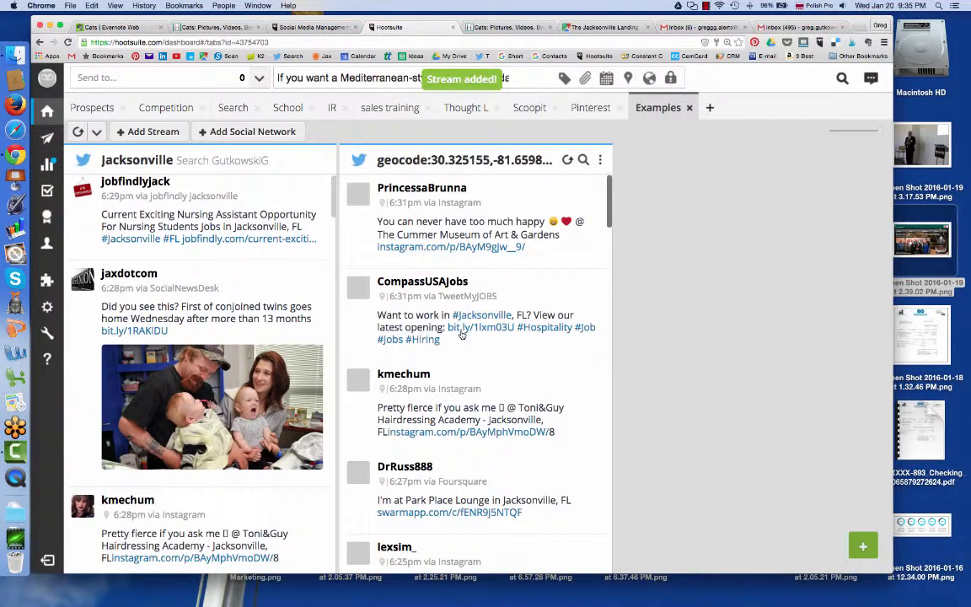
pyautogui.scroll(-5, 461, 335)
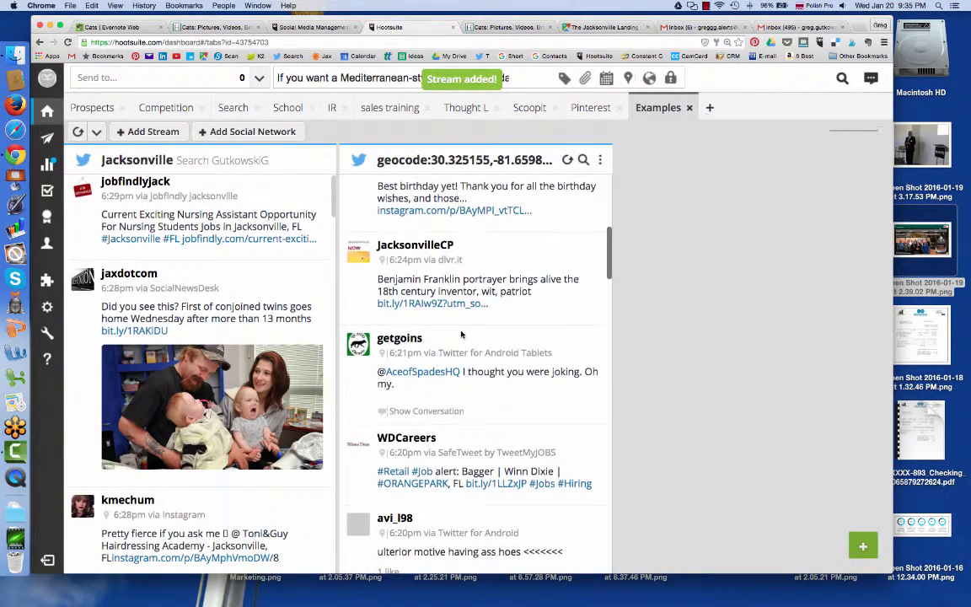
# Change the radius in the geocode stream's search query to 0.5mi and save the stream.
pyautogui.scroll(5, 462, 336)
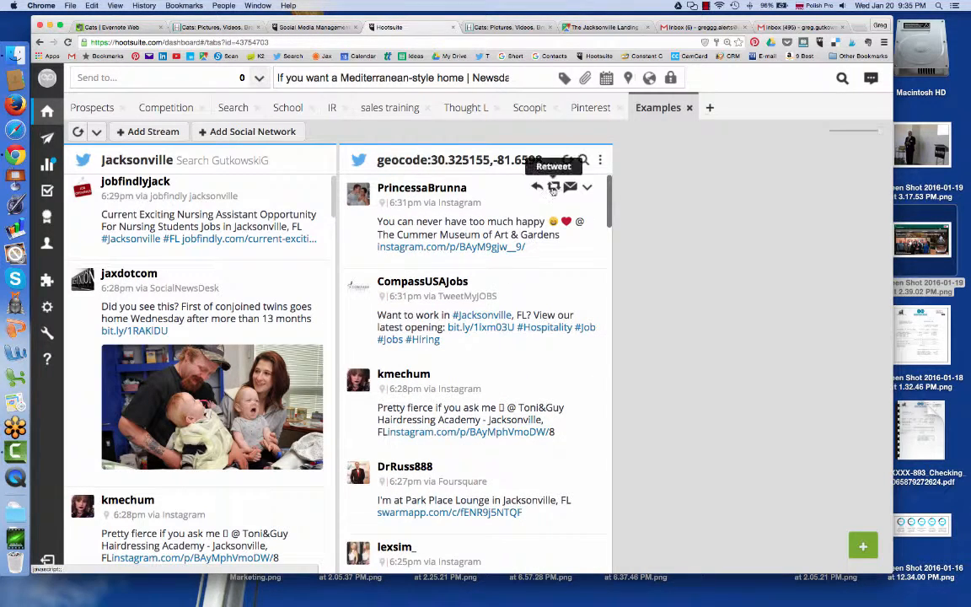
pyautogui.click(600, 160)
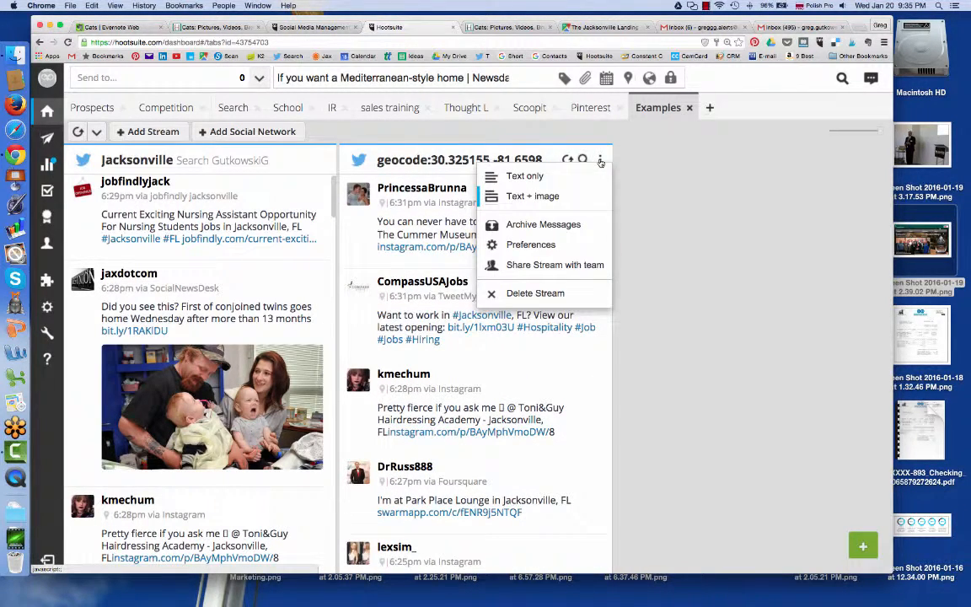
pyautogui.click(531, 244)
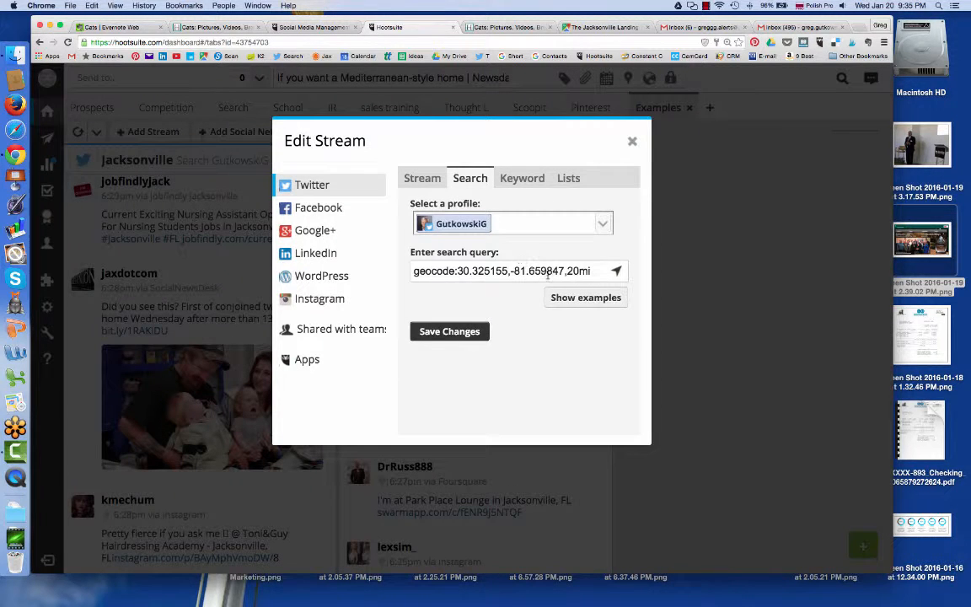
pyautogui.click(576, 271)
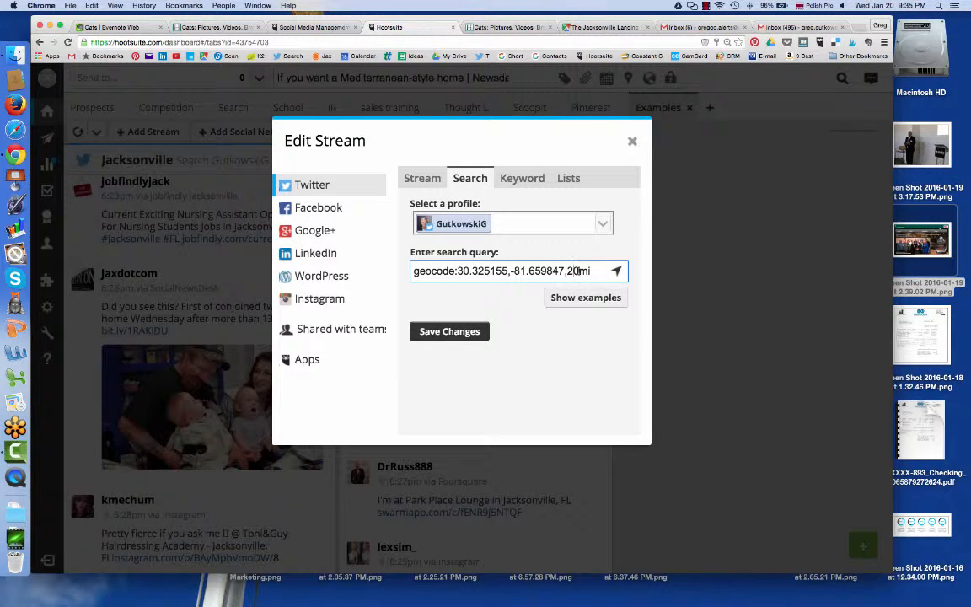
pyautogui.doubleClick(576, 270)
pyautogui.tripleClick(571, 271)
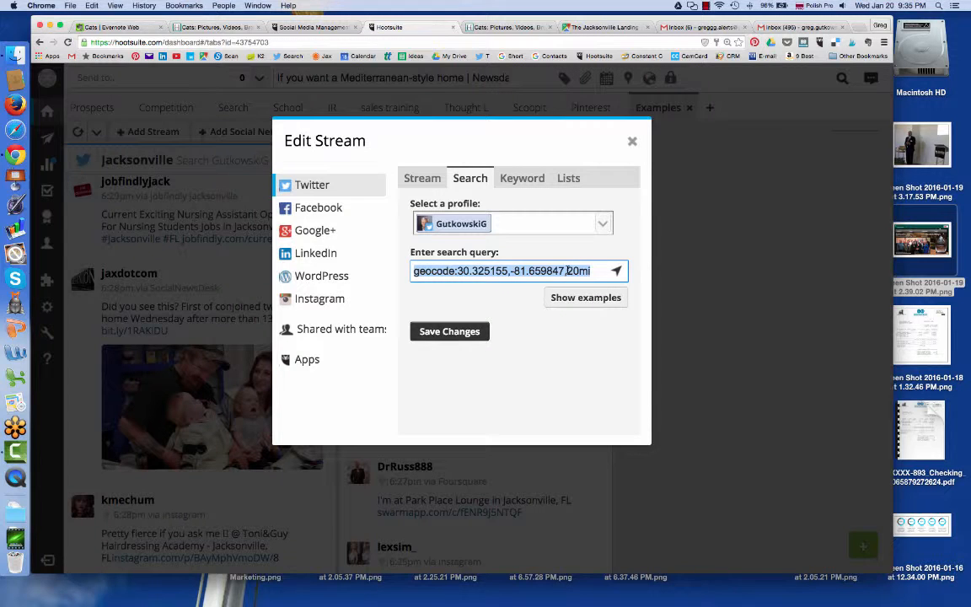
pyautogui.click(569, 270)
pyautogui.write('0.')
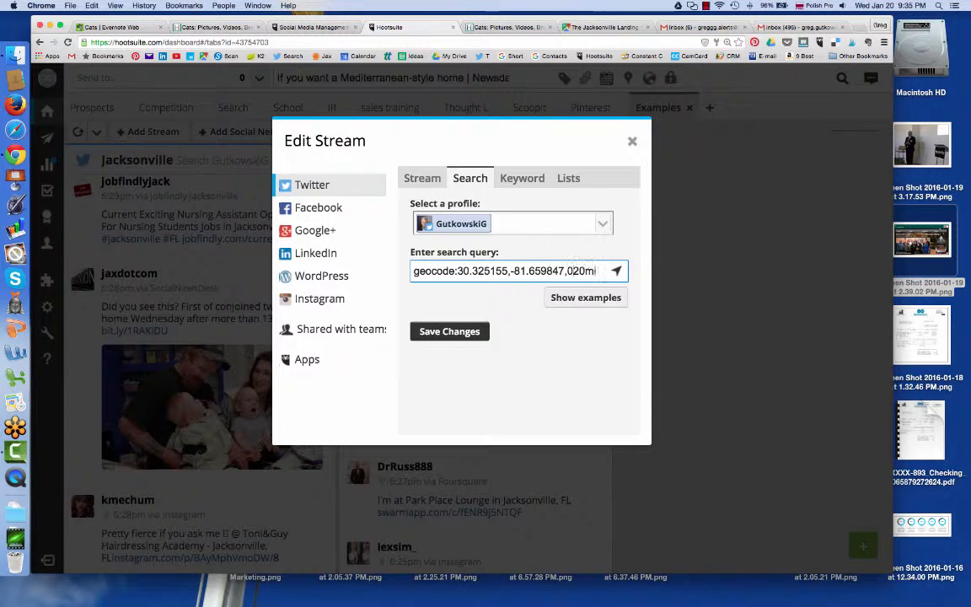
pyautogui.write('5')
pyautogui.press('Right')
pyautogui.press('Delete')
pyautogui.press('BackSpace')
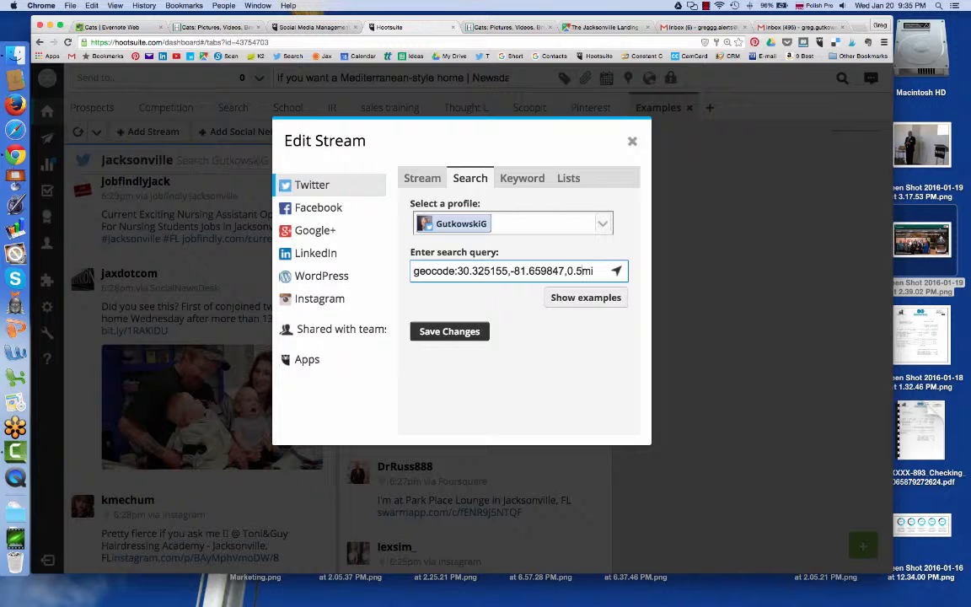
pyautogui.click(464, 332)
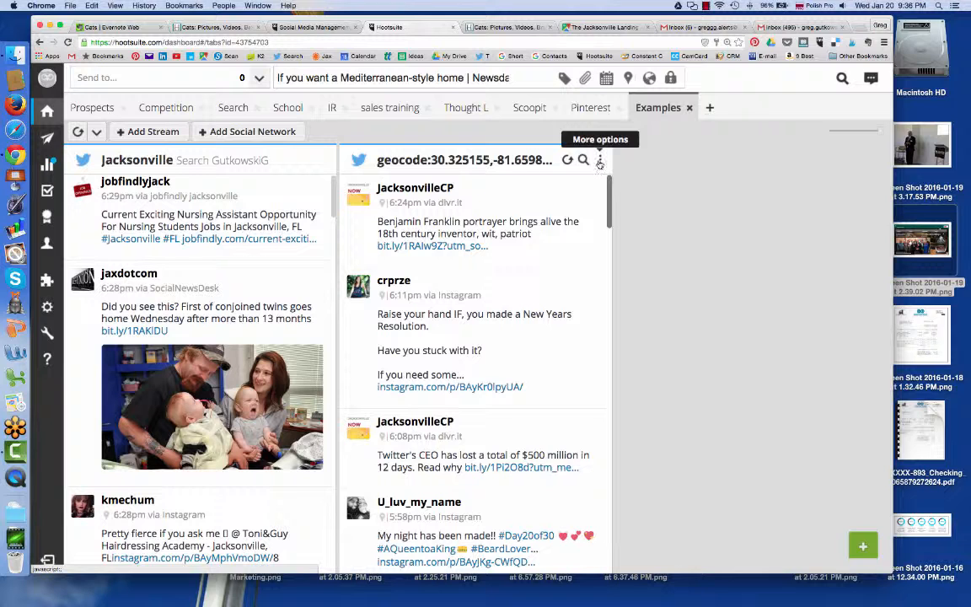
# Set the geocode stream's radius to 50mi, add #job before the geocode in its query, save, and look through the updated tweets.
pyautogui.click(599, 161)
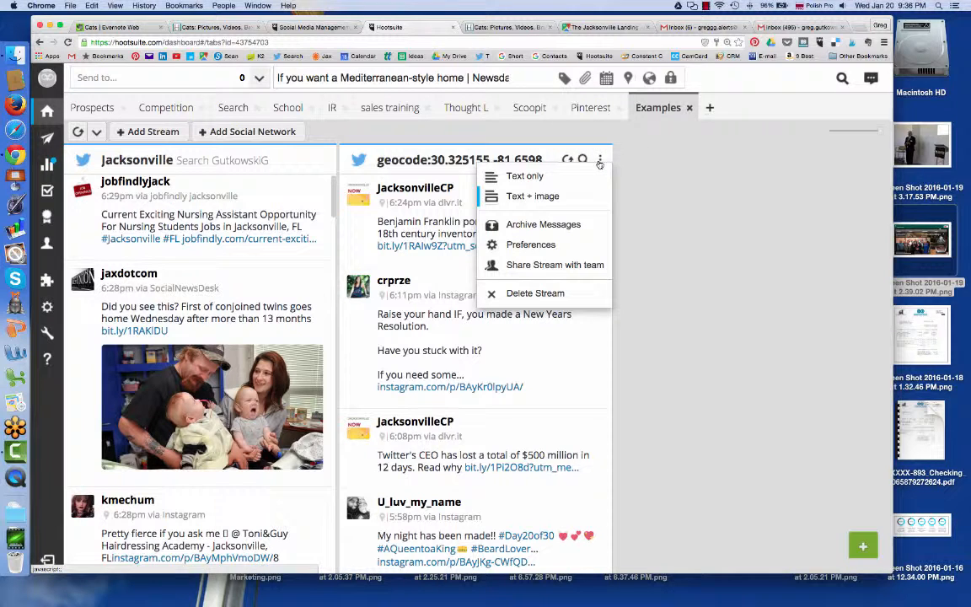
pyautogui.click(553, 245)
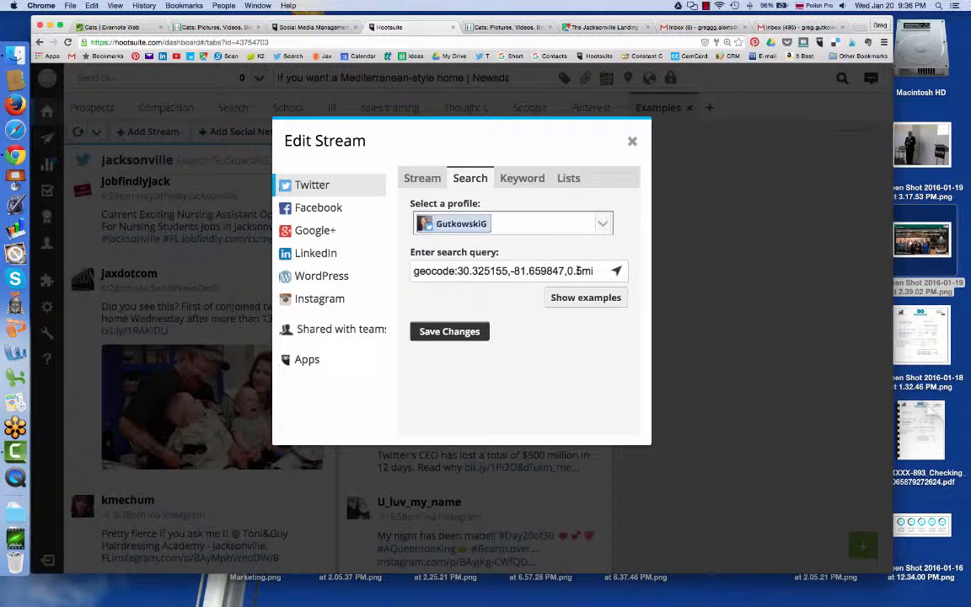
pyautogui.click(580, 270)
pyautogui.moveTo(580, 271); pyautogui.dragTo(567, 270)
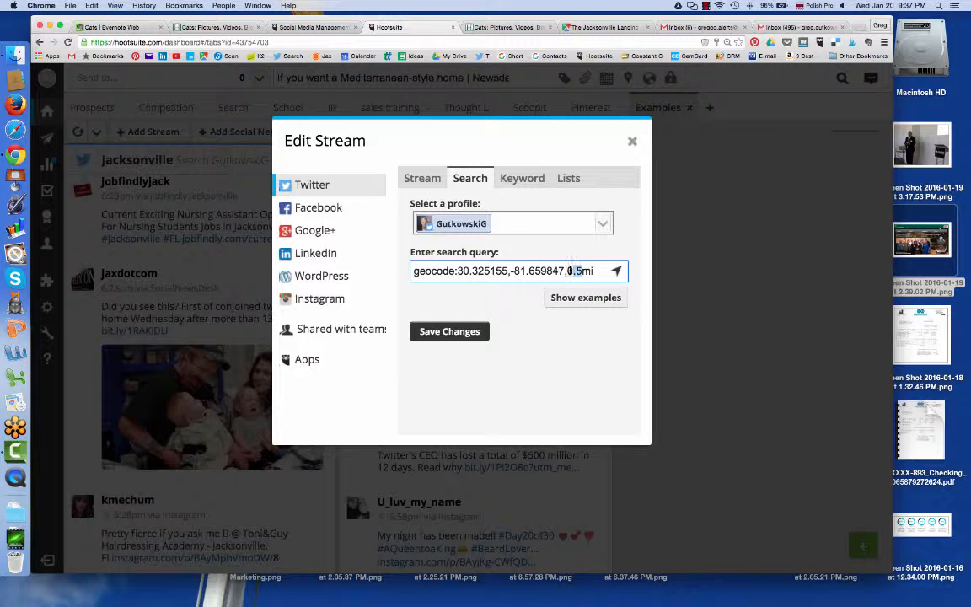
pyautogui.write('50')
pyautogui.click(415, 271)
pyautogui.write('#job')
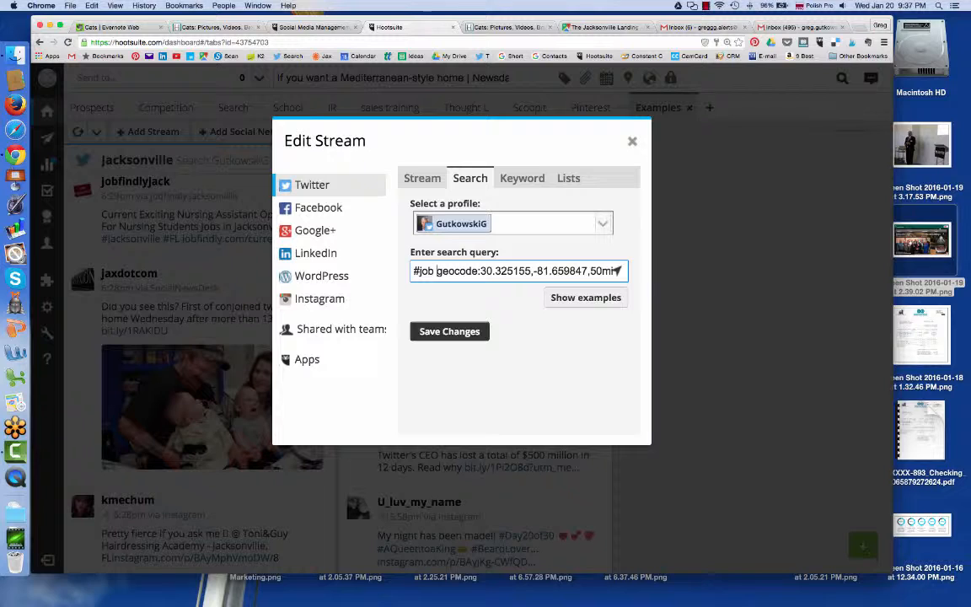
pyautogui.click(450, 332)
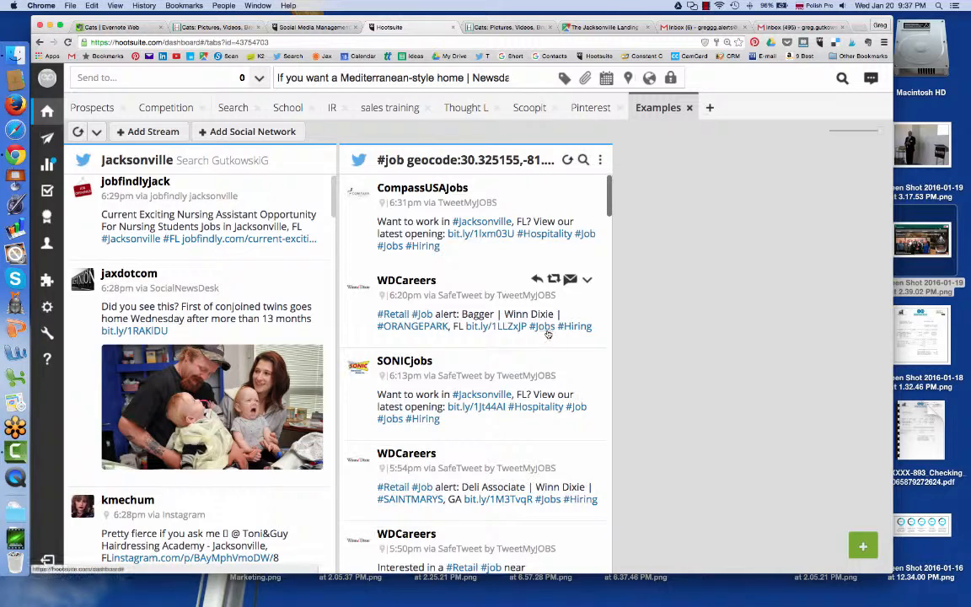
pyautogui.scroll(-3, 548, 334)
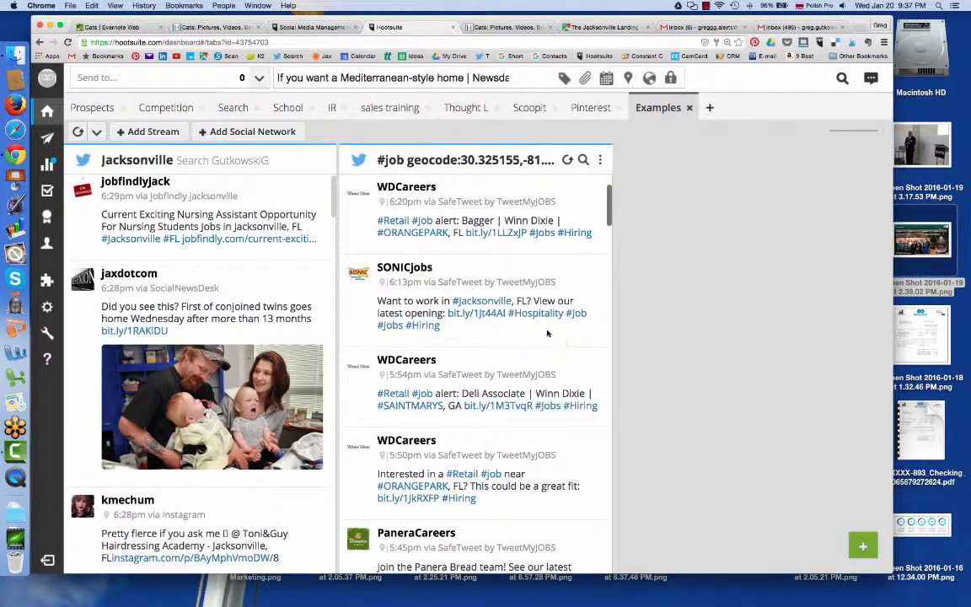
pyautogui.scroll(3, 547, 334)
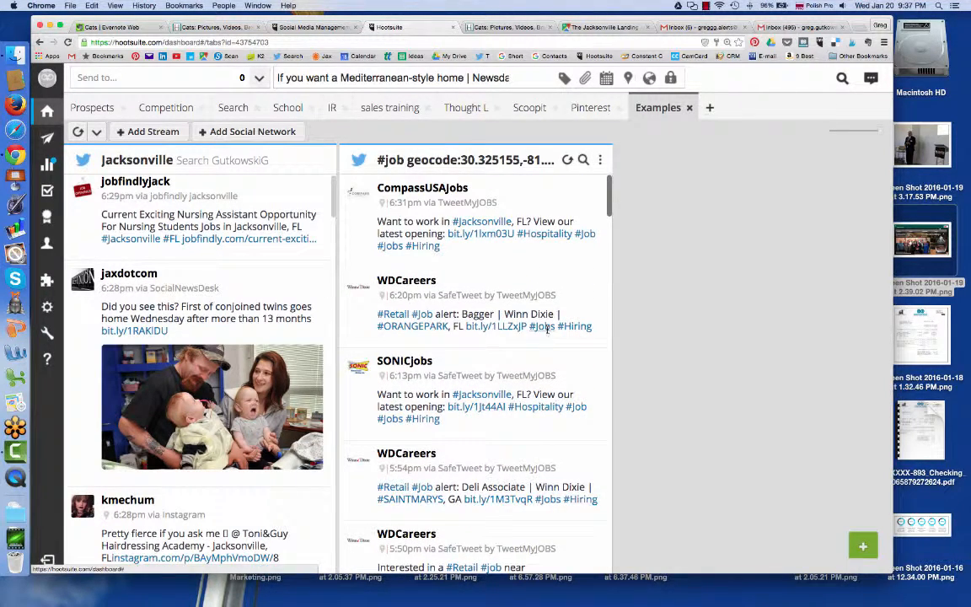
# Reduce the radius in the #job geocode stream's search query and save the stream.
pyautogui.click(600, 160)
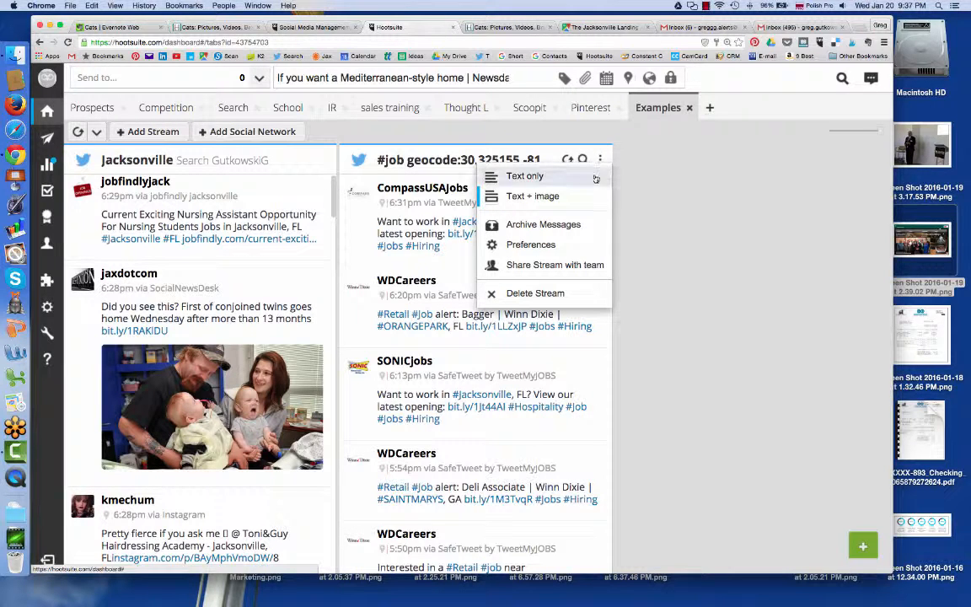
pyautogui.click(545, 246)
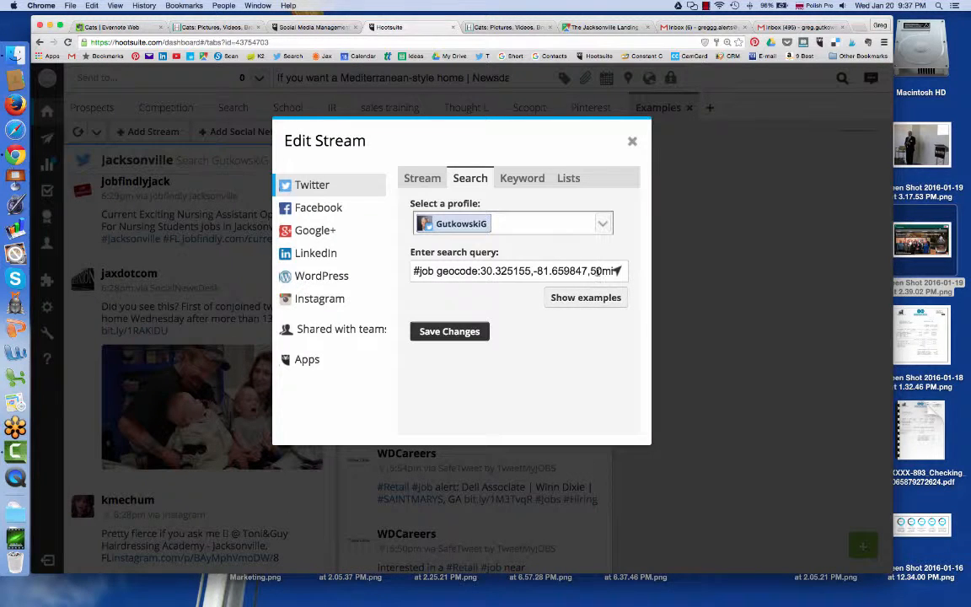
pyautogui.click(598, 271)
pyautogui.doubleClick(599, 271)
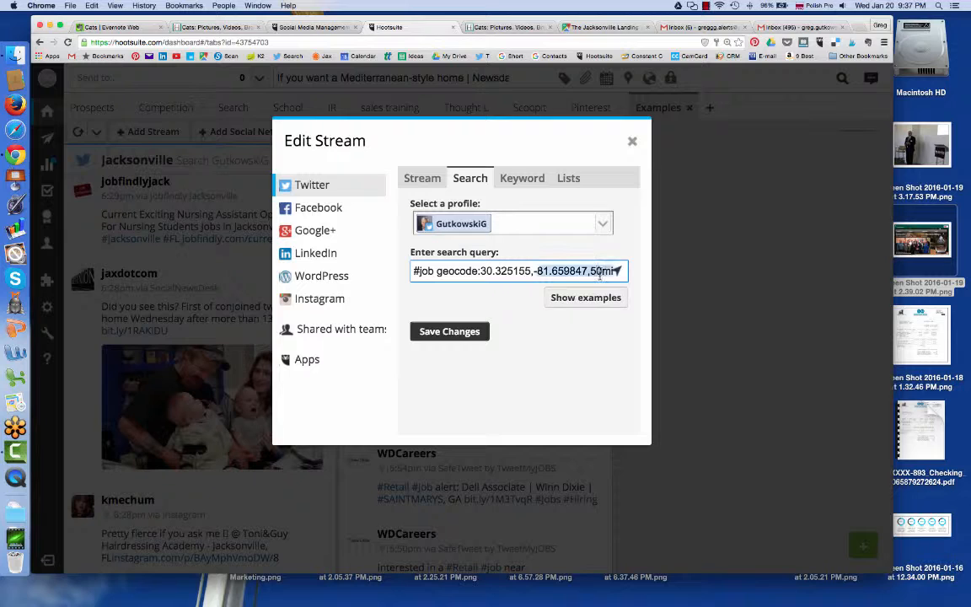
pyautogui.press('Up')
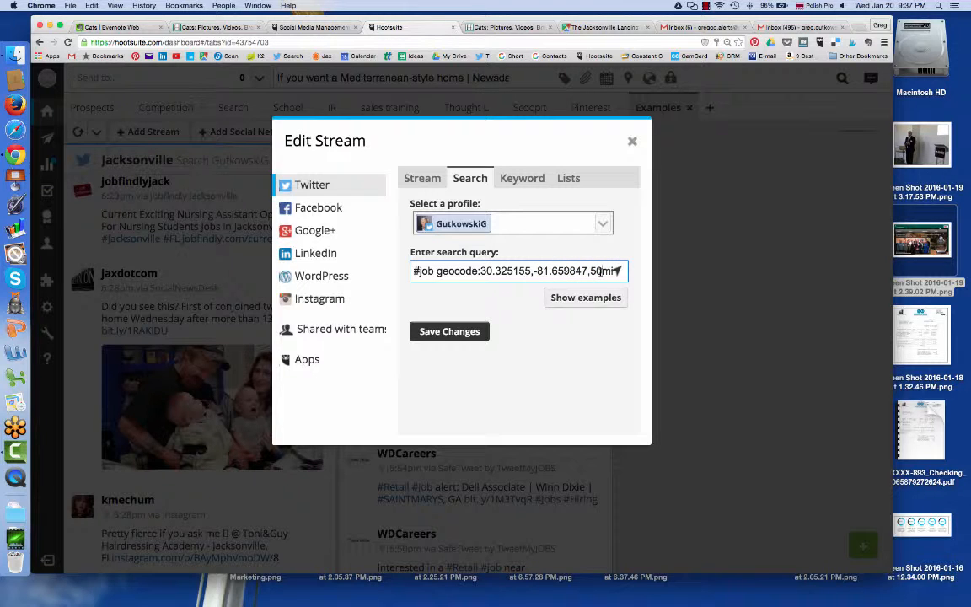
pyautogui.click(460, 334)
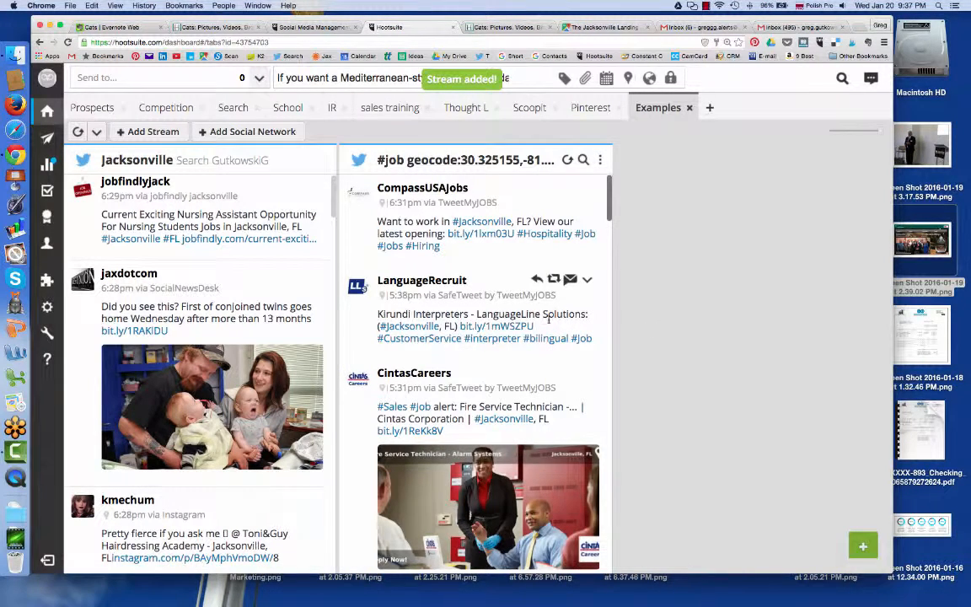
# Look through the #job stream's tweets and view the job posting linked in the CompassUSAJobs tweet, returning to the Hootsuite dashboard.
pyautogui.scroll(-3, 544, 318)
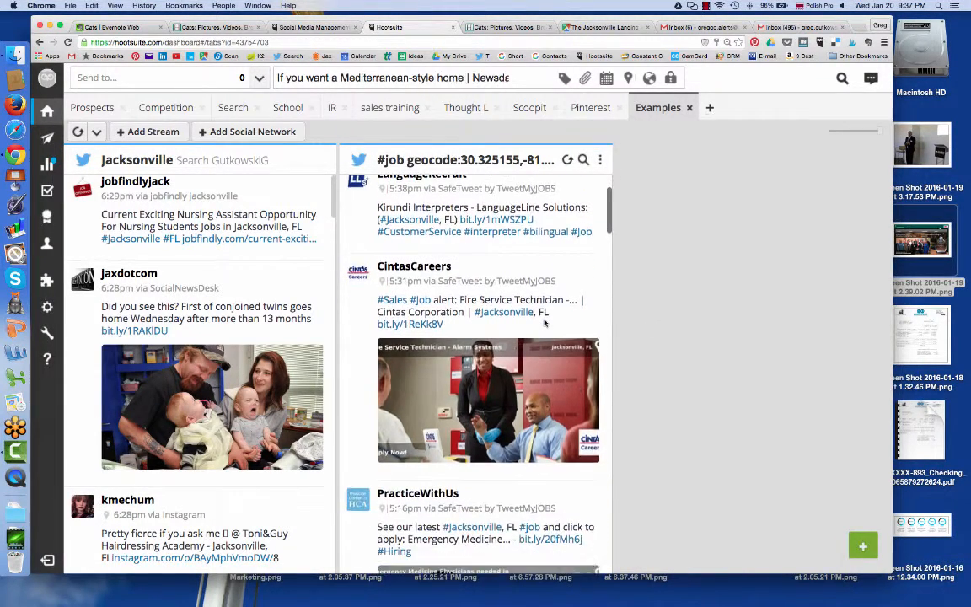
pyautogui.scroll(3, 544, 320)
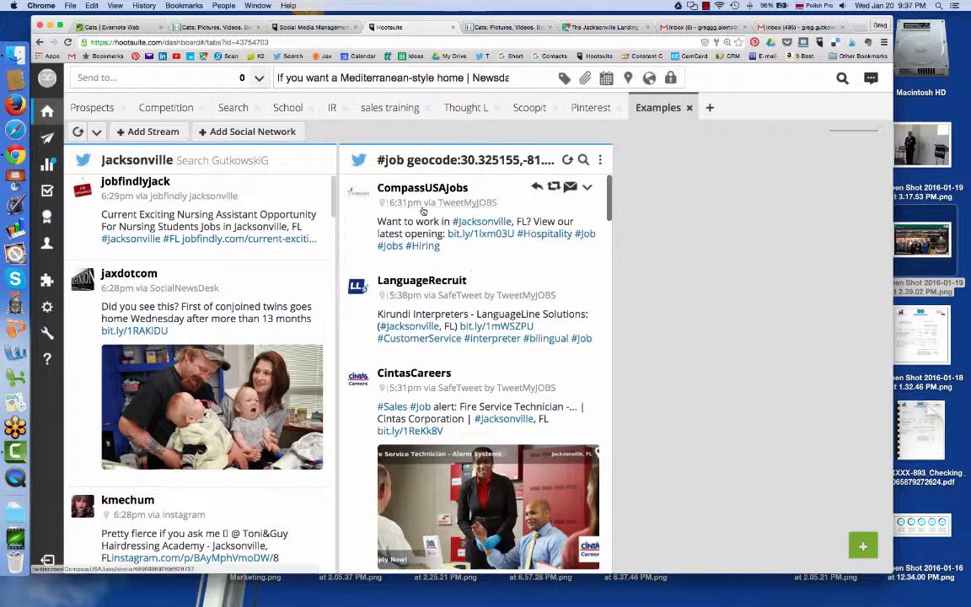
pyautogui.scroll(-2, 419, 239)
pyautogui.scroll(-2, 419, 239)
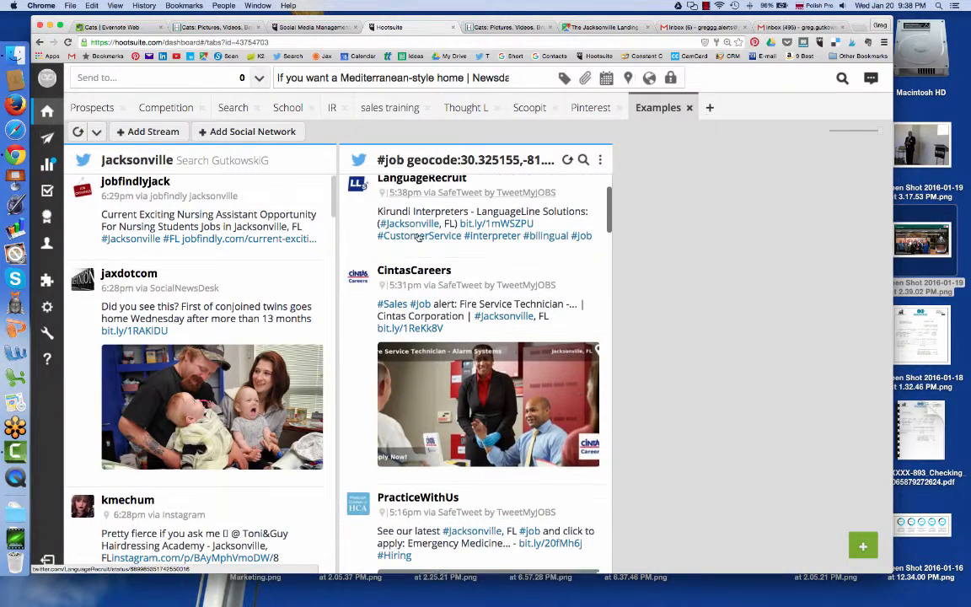
pyautogui.scroll(2, 419, 239)
pyautogui.scroll(2, 418, 239)
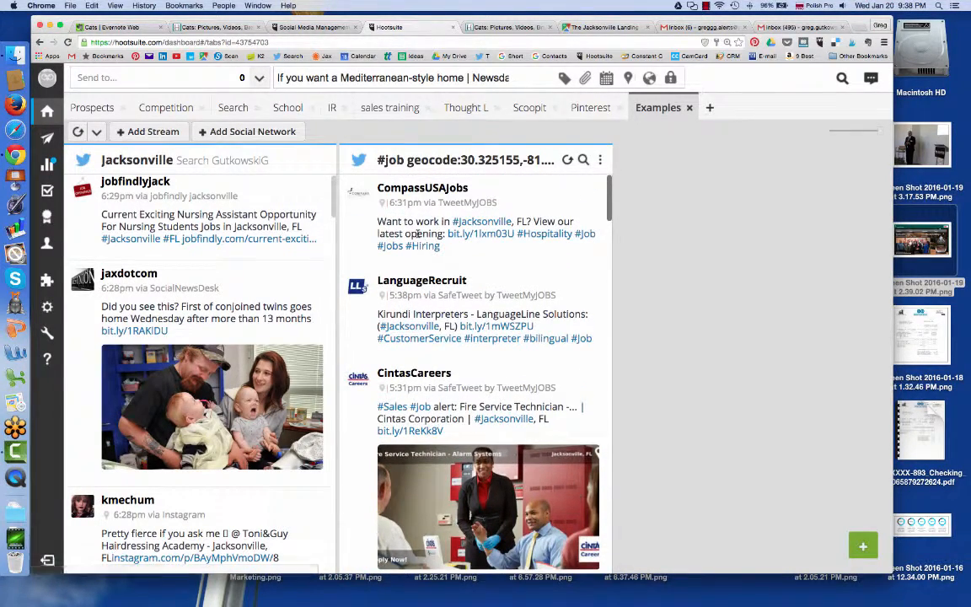
pyautogui.scroll(-1, 417, 235)
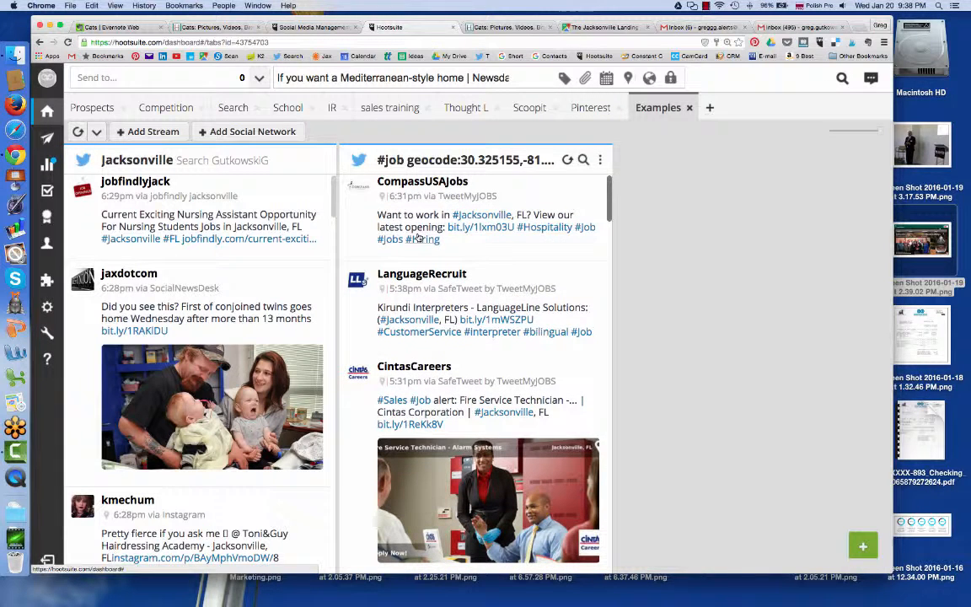
pyautogui.scroll(1, 489, 259)
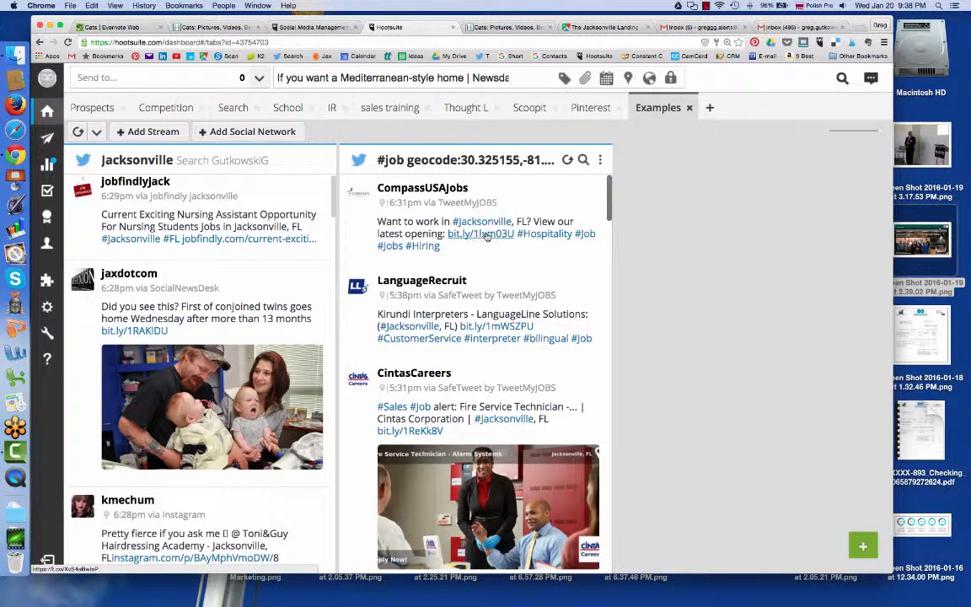
pyautogui.click(476, 236)
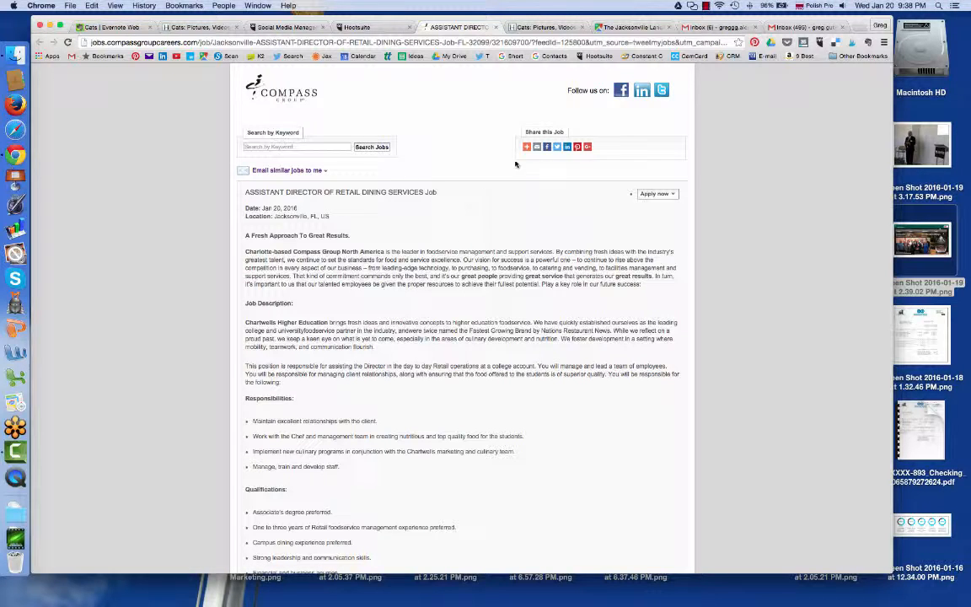
pyautogui.click(375, 27)
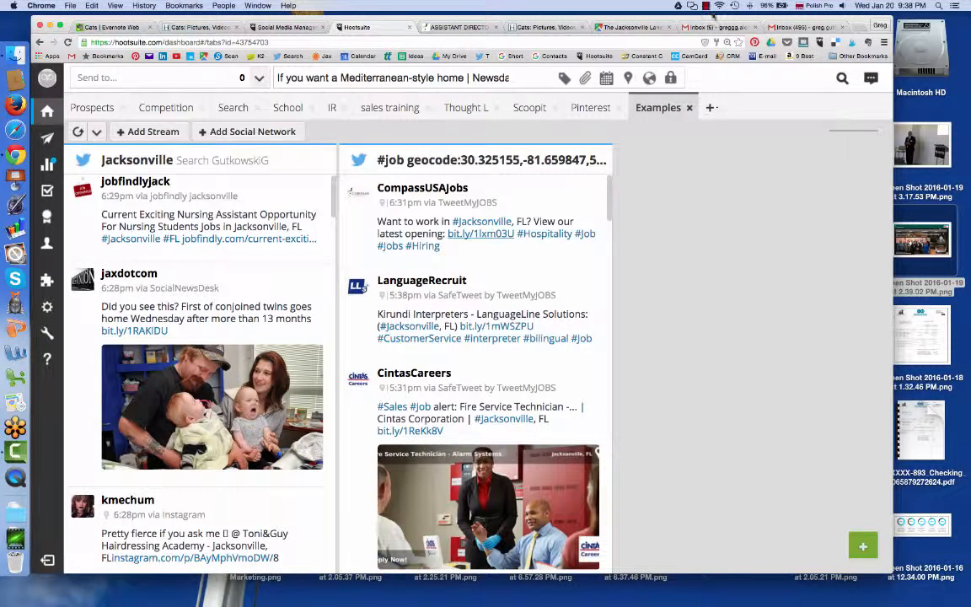
pyautogui.click(706, 5)
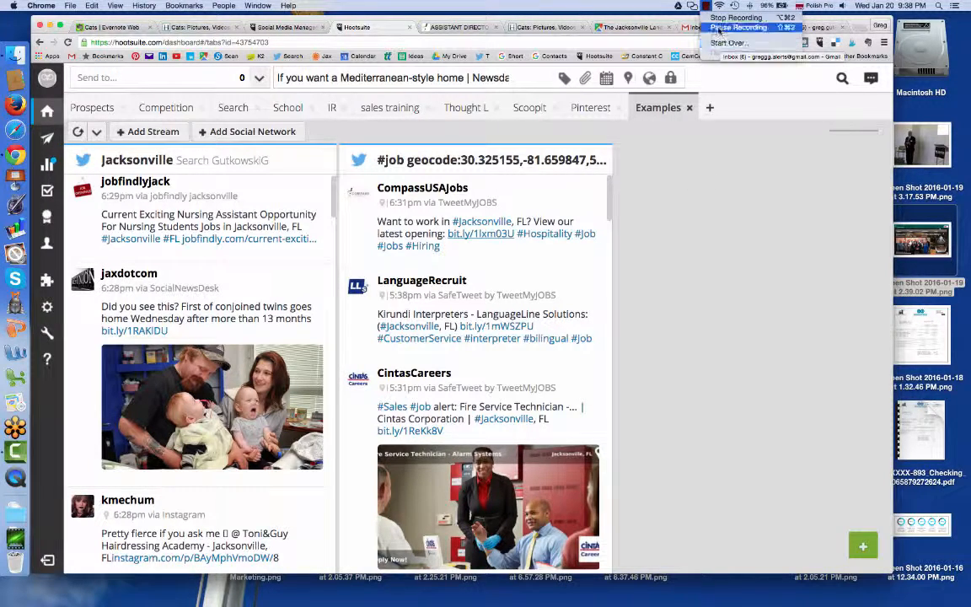